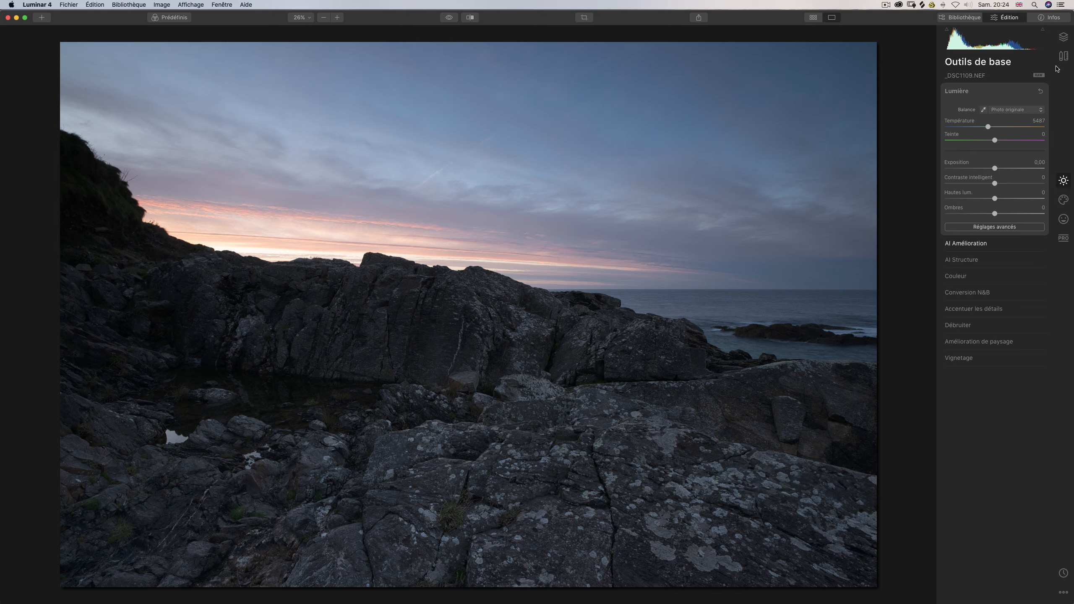
Enable automatic distortion correction, chromatic aberration removal and fringe removal in the photo's lens and geometry corrections.
click(1064, 56)
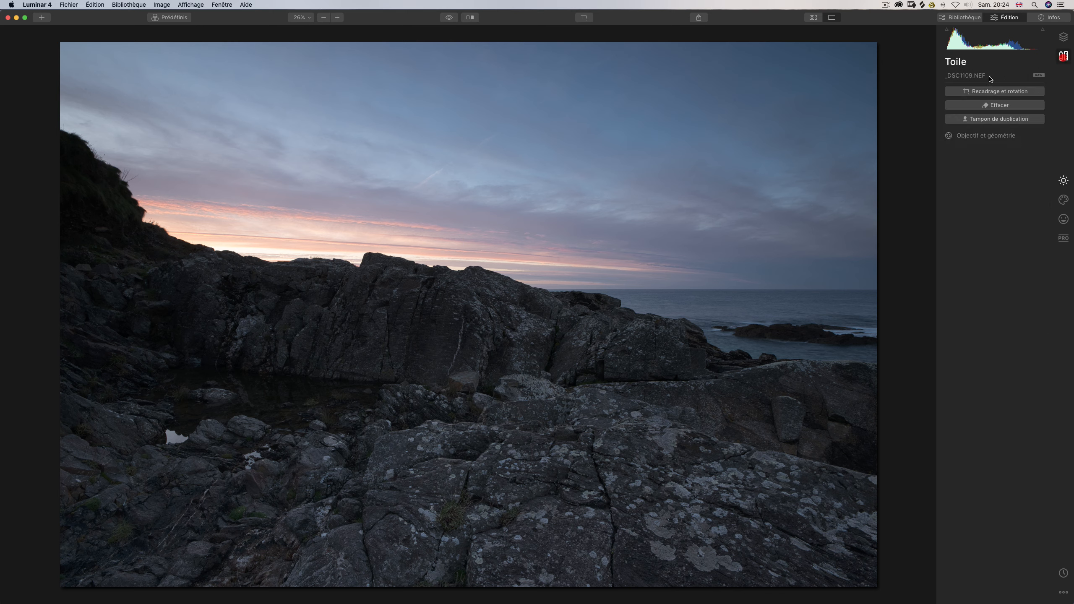
click(967, 135)
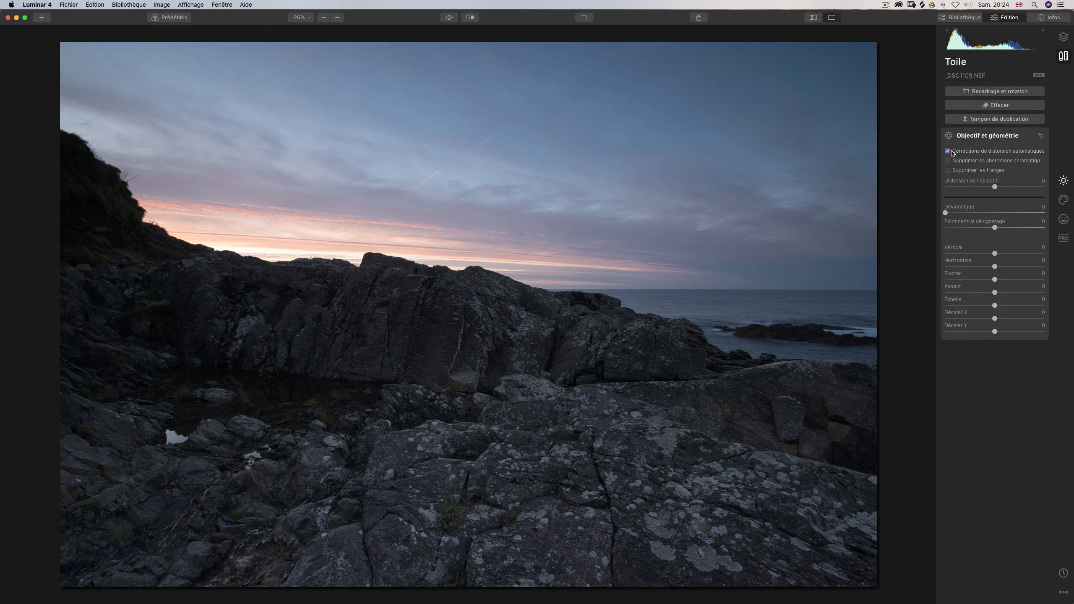
click(947, 151)
click(947, 160)
click(947, 170)
Set the photo's shadows (Ombres) to 16 and its highlights (Hautes lum.) to -58.
click(1063, 37)
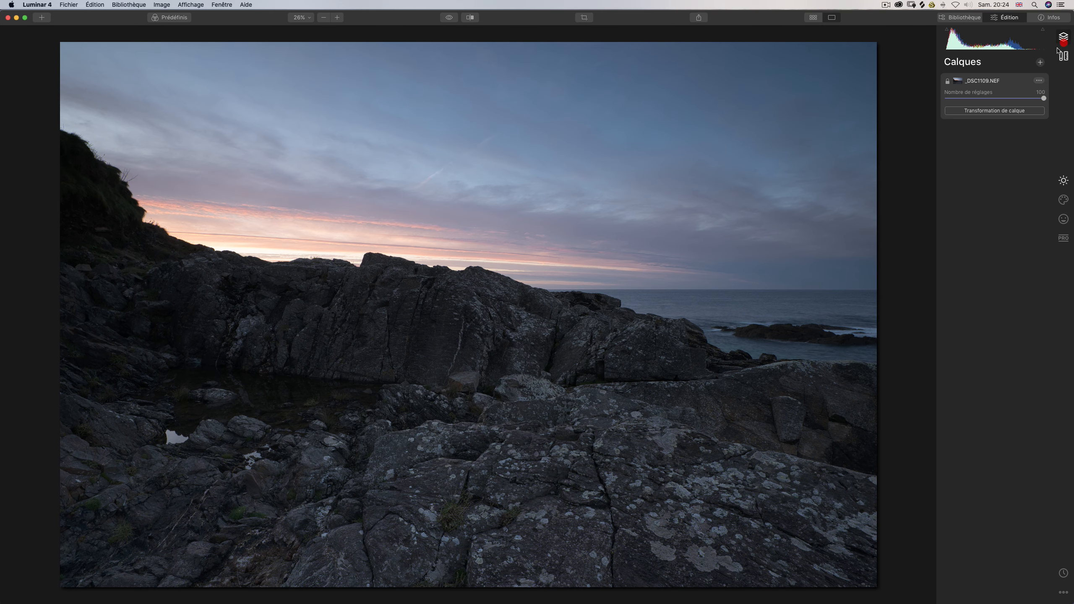
click(1064, 181)
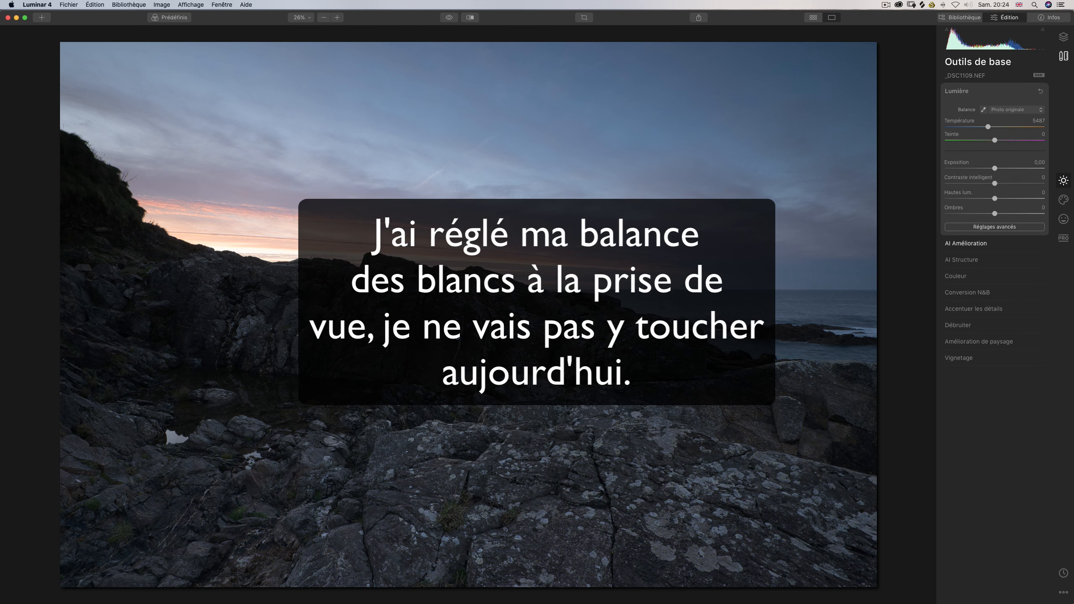
drag(995, 213, 1005, 217)
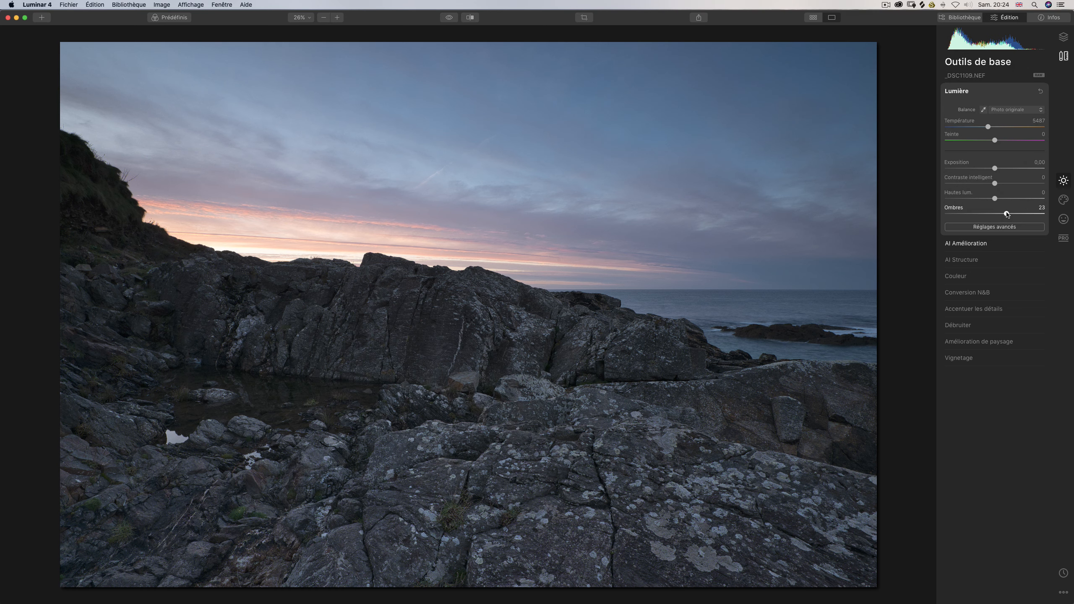
drag(1007, 214, 993, 214)
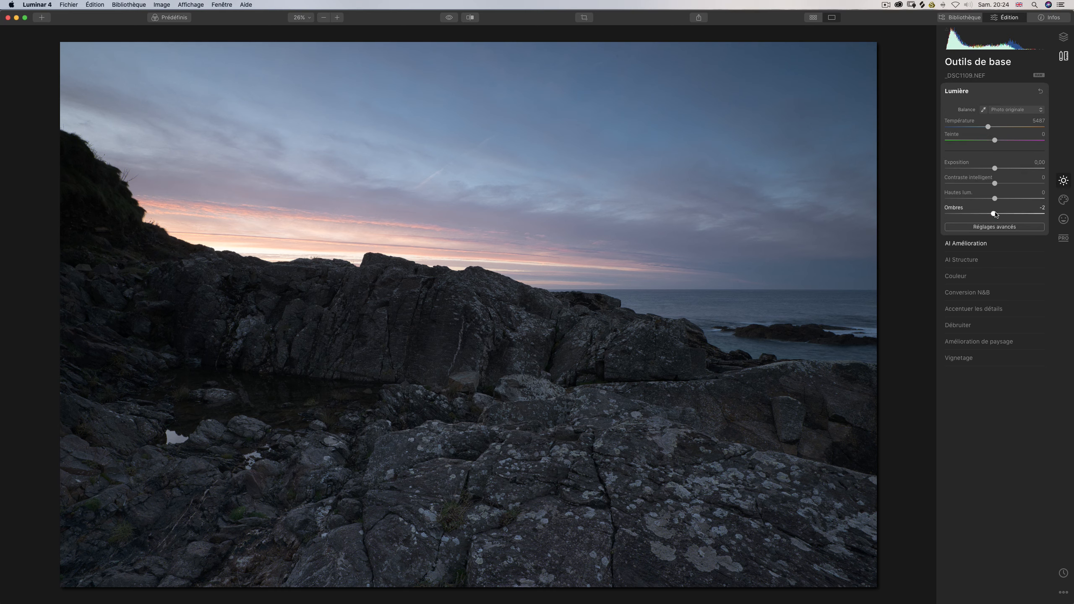
drag(993, 214, 1011, 214)
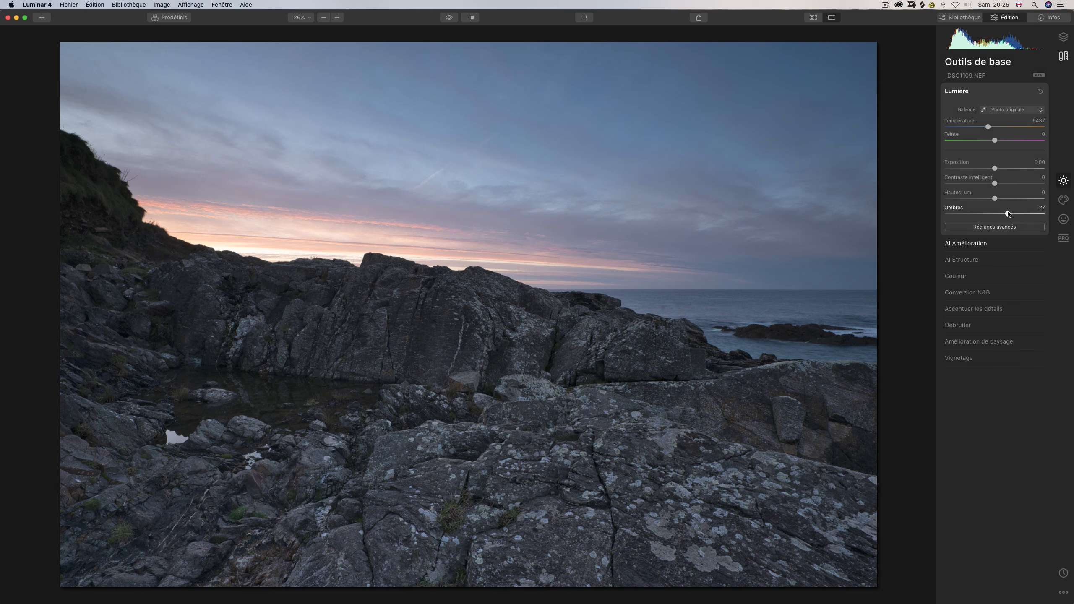
drag(1009, 213, 1002, 213)
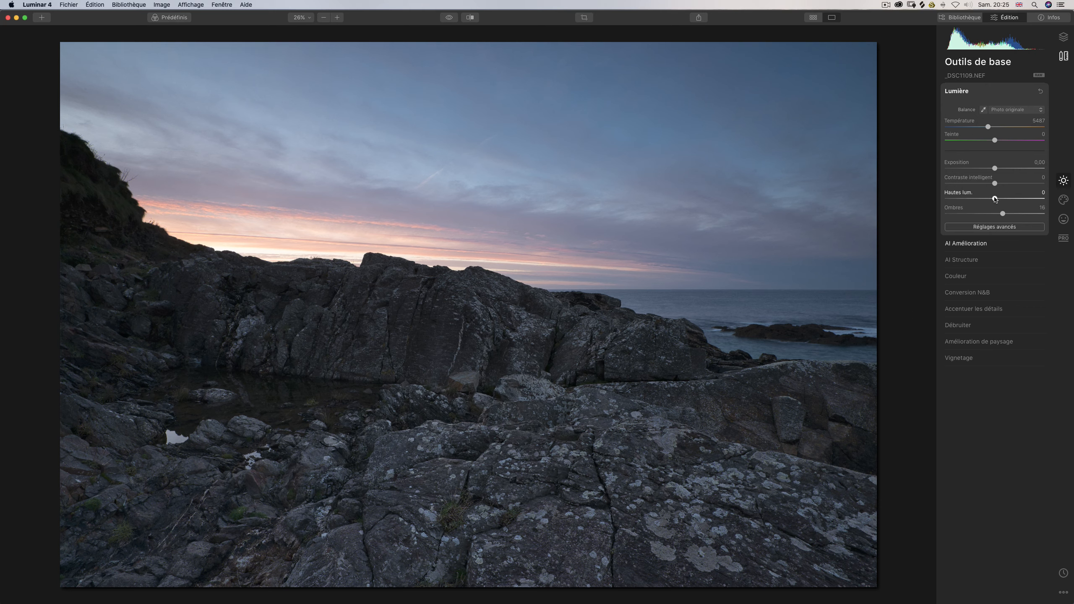
drag(995, 199, 965, 197)
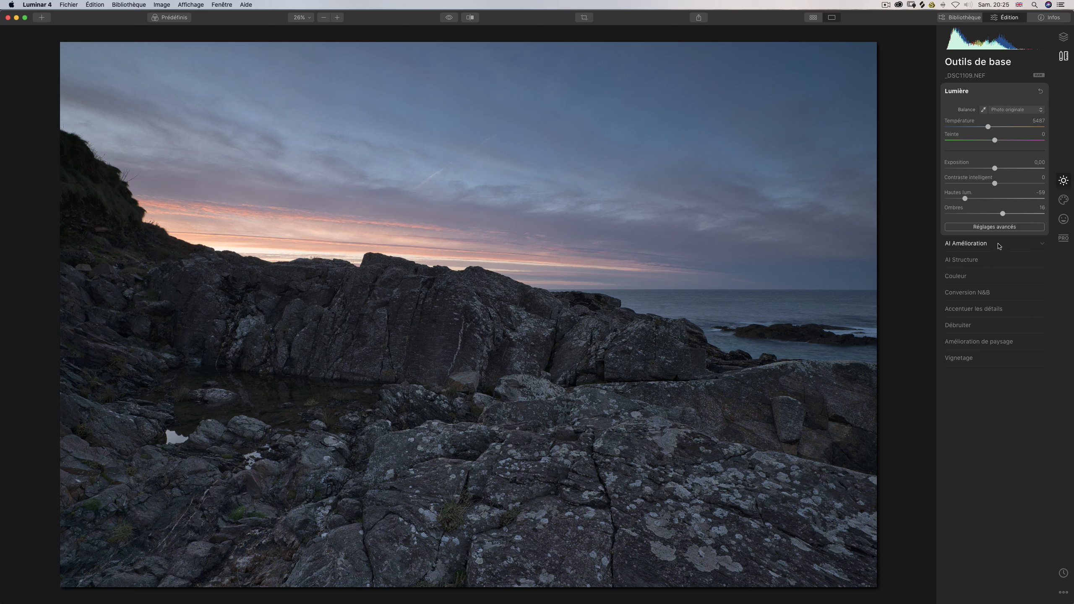
Check clipping warnings with the whites at 35, reset the whites to 0 and set the smart contrast to -30.
click(995, 227)
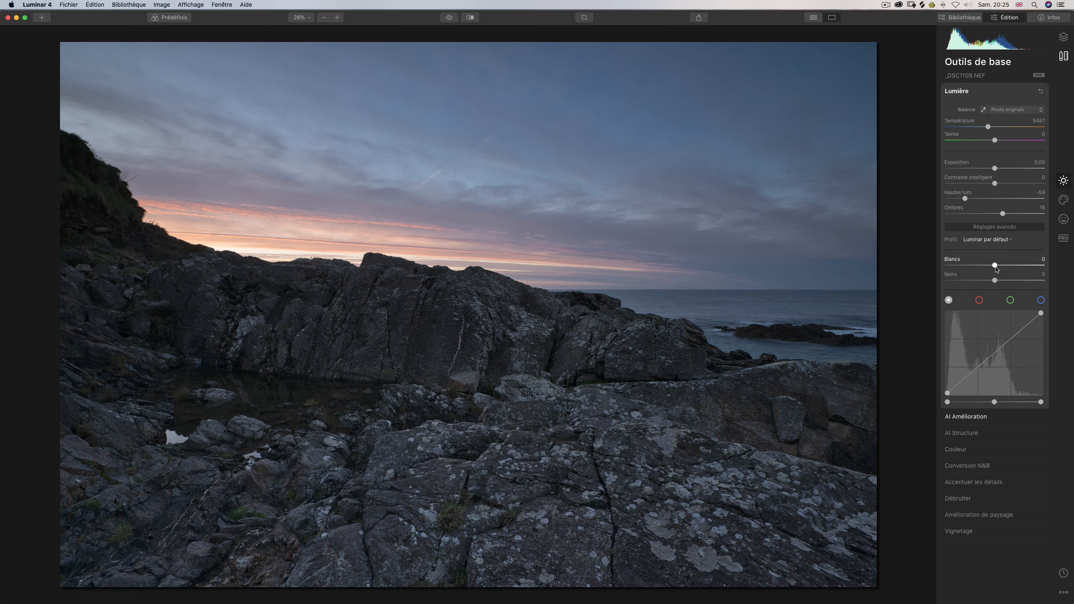
drag(995, 266, 1012, 265)
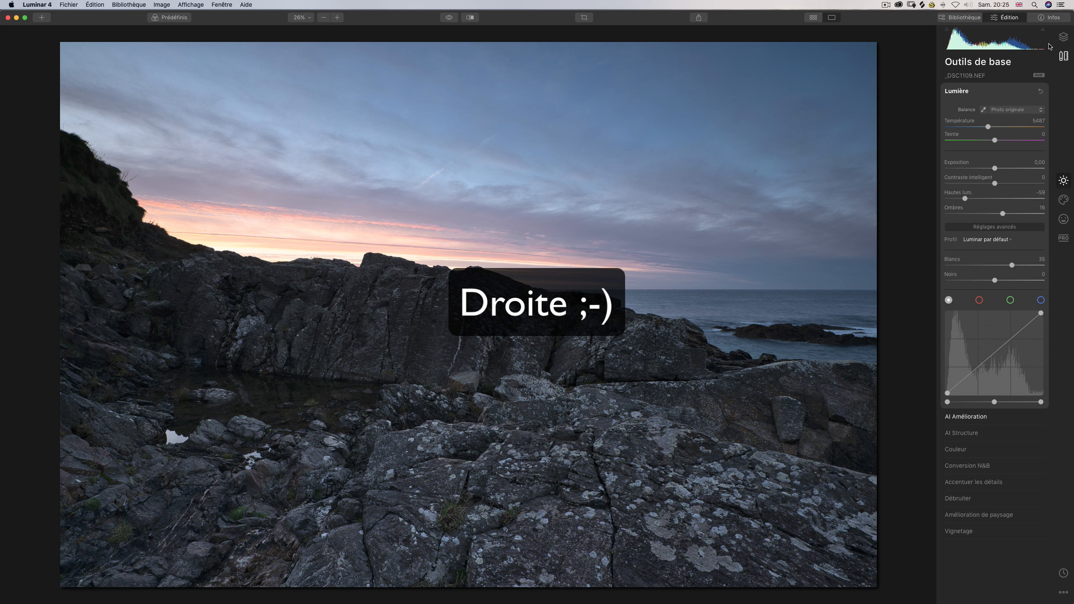
key(j)
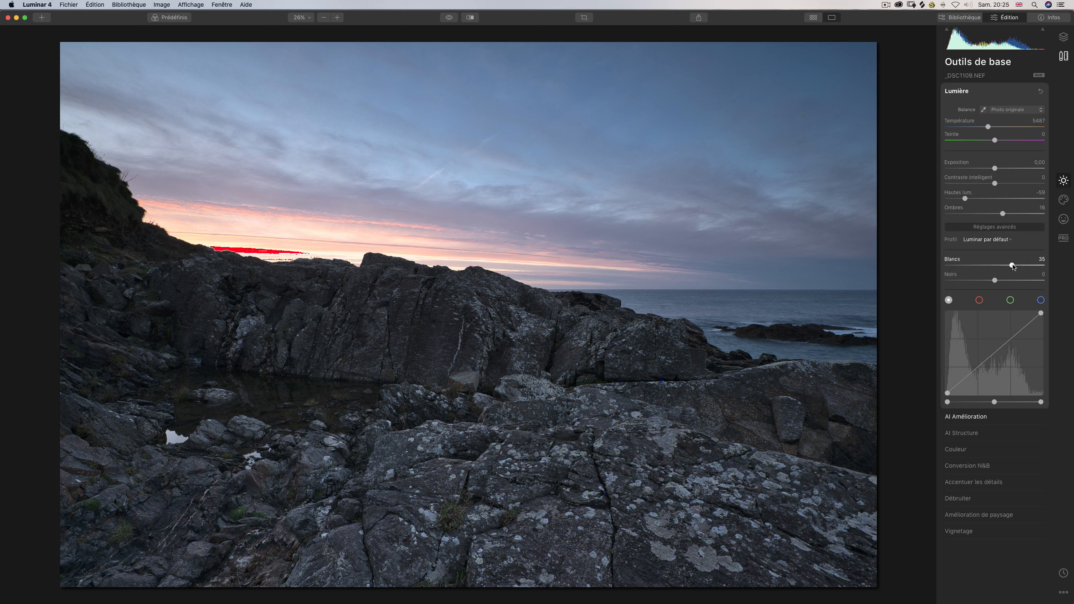
drag(1013, 266, 994, 268)
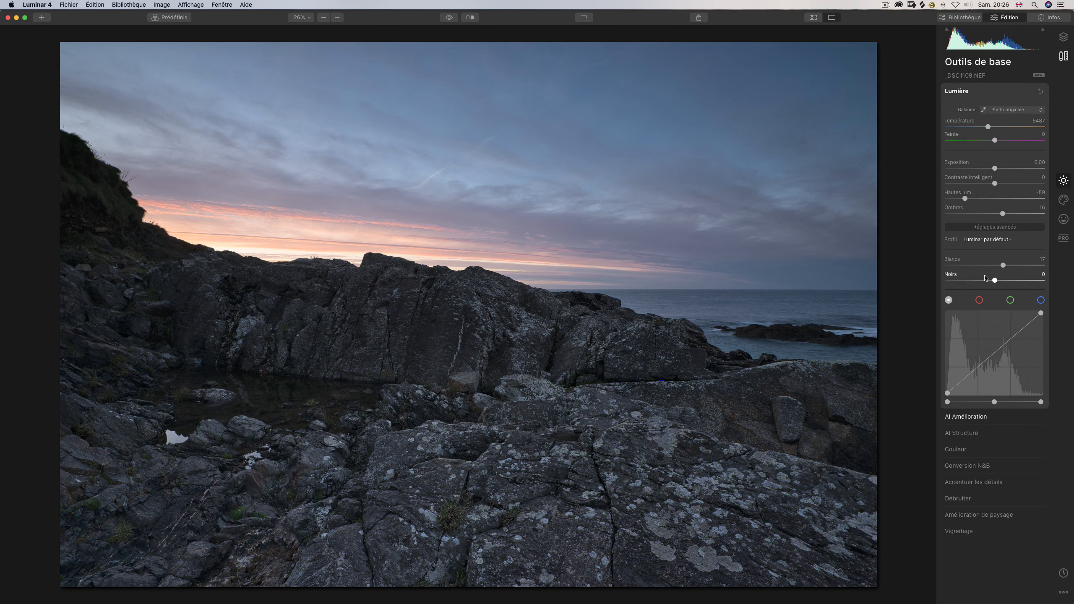
drag(1002, 267, 1005, 265)
double_click(1005, 265)
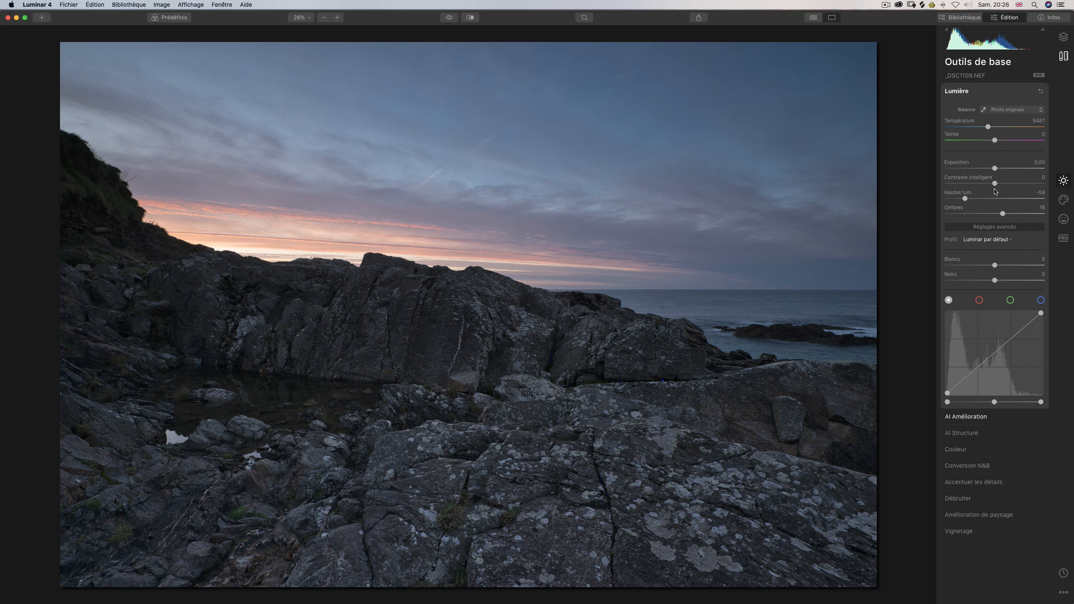
drag(994, 184, 979, 184)
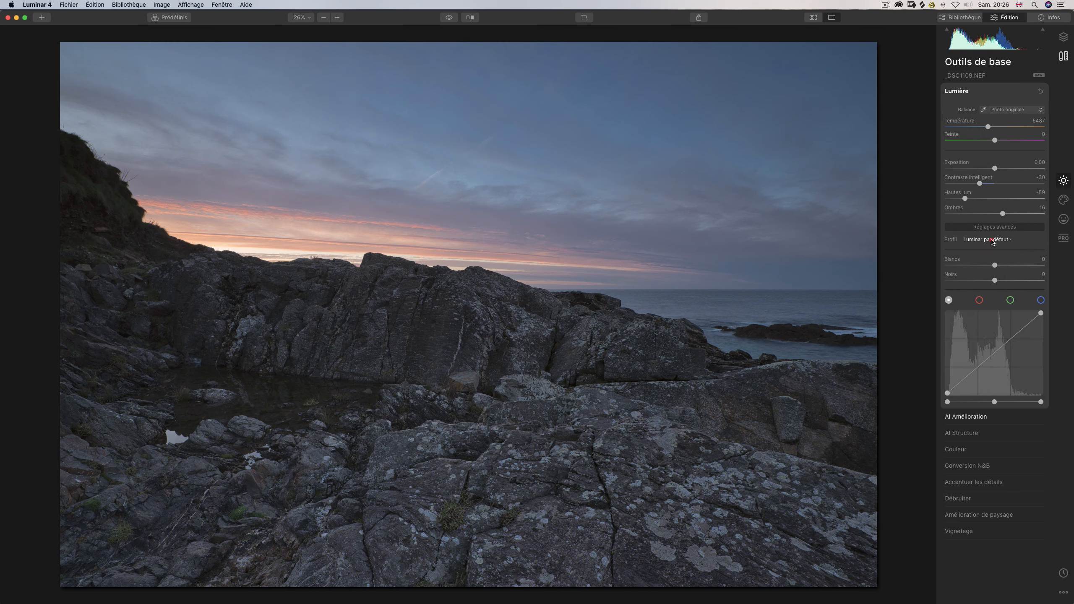
Examine the camera profiles available for the photo in the advanced light settings.
click(991, 240)
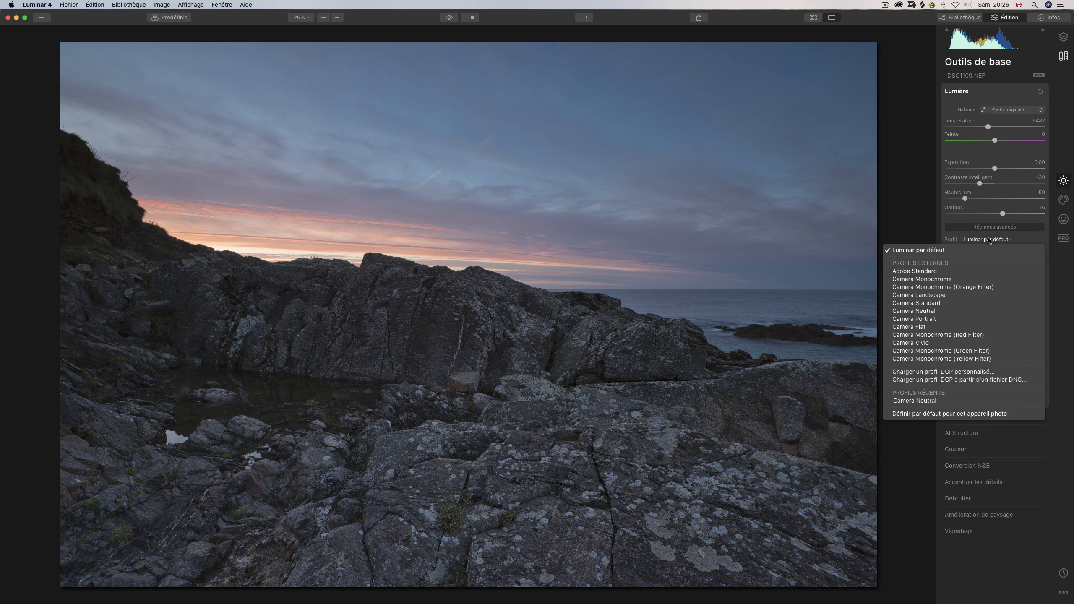
click(987, 239)
click(982, 240)
click(977, 241)
click(977, 240)
click(973, 241)
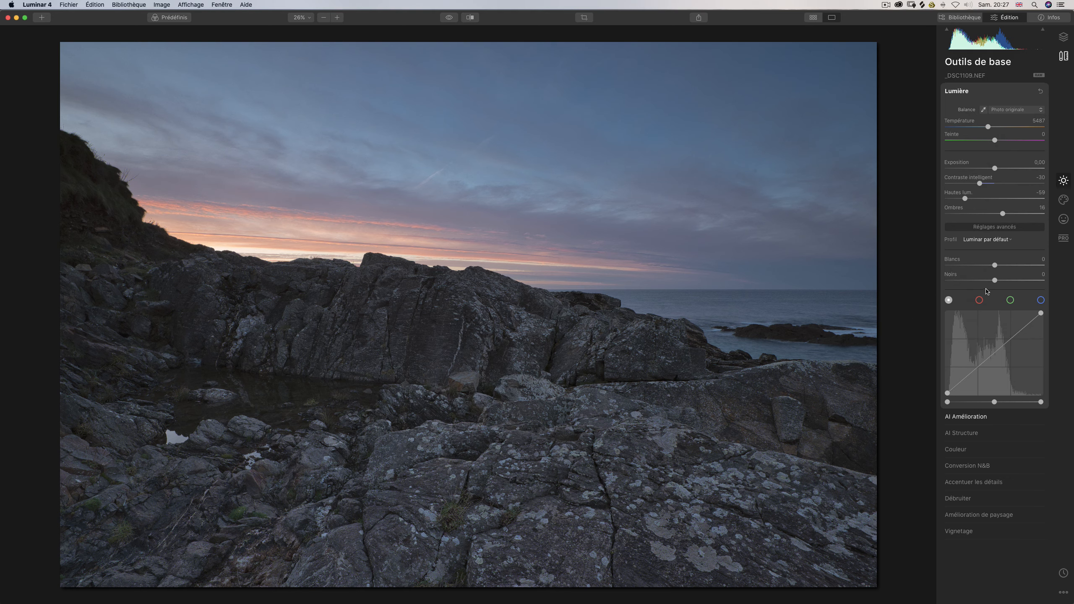
Lower the blacks (Noirs) to -28 in the advanced light settings.
drag(995, 281, 977, 281)
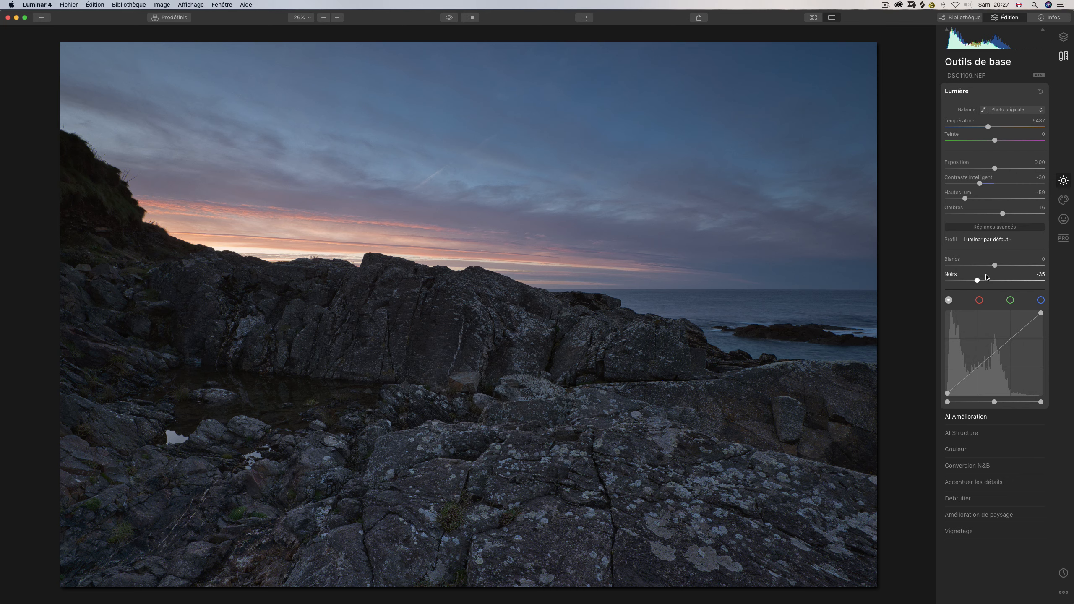
mouse_move(980, 282)
mouse_down()
mouse_move(993, 283)
mouse_move(980, 283)
mouse_up()
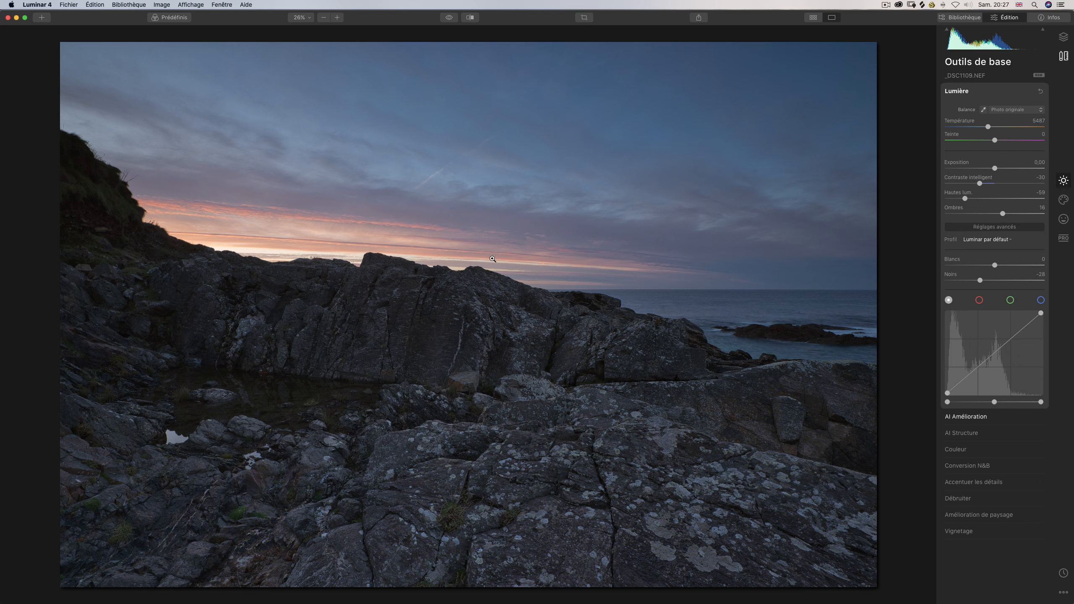
Adjust the luminance of the red tones in the advanced colour settings.
click(959, 449)
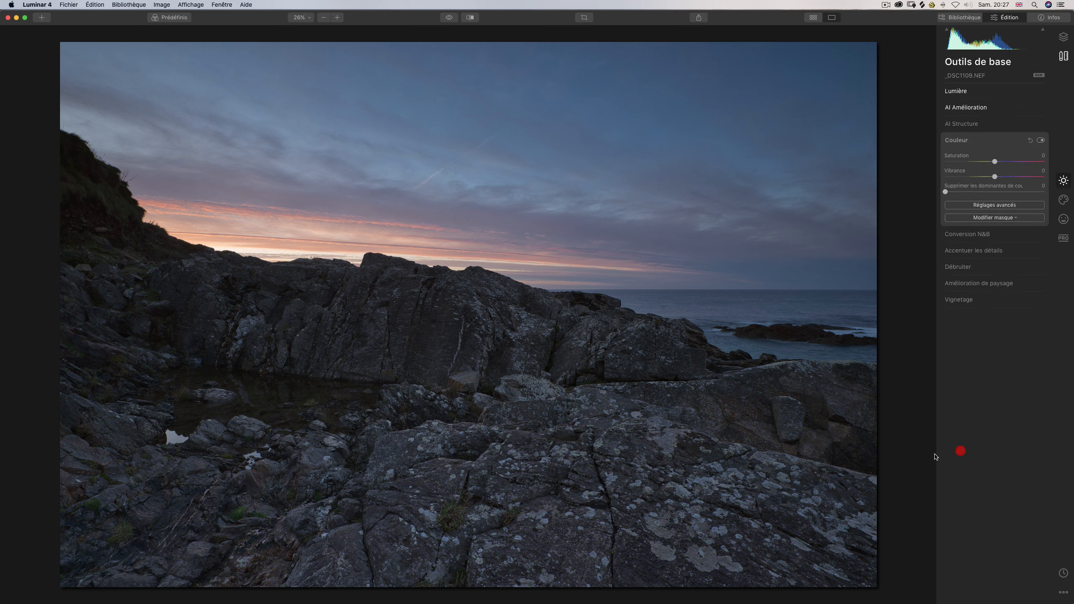
click(987, 205)
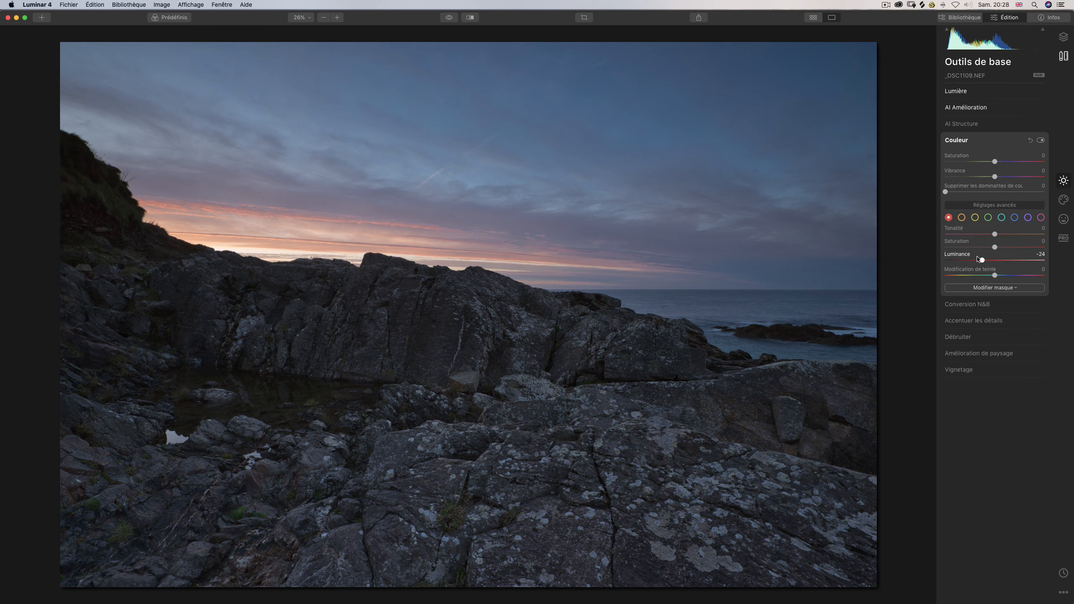
drag(996, 261, 1020, 254)
click(1015, 247)
drag(987, 261, 1000, 261)
Set the orange tones' saturation to 41 and adjust their luminance.
click(962, 219)
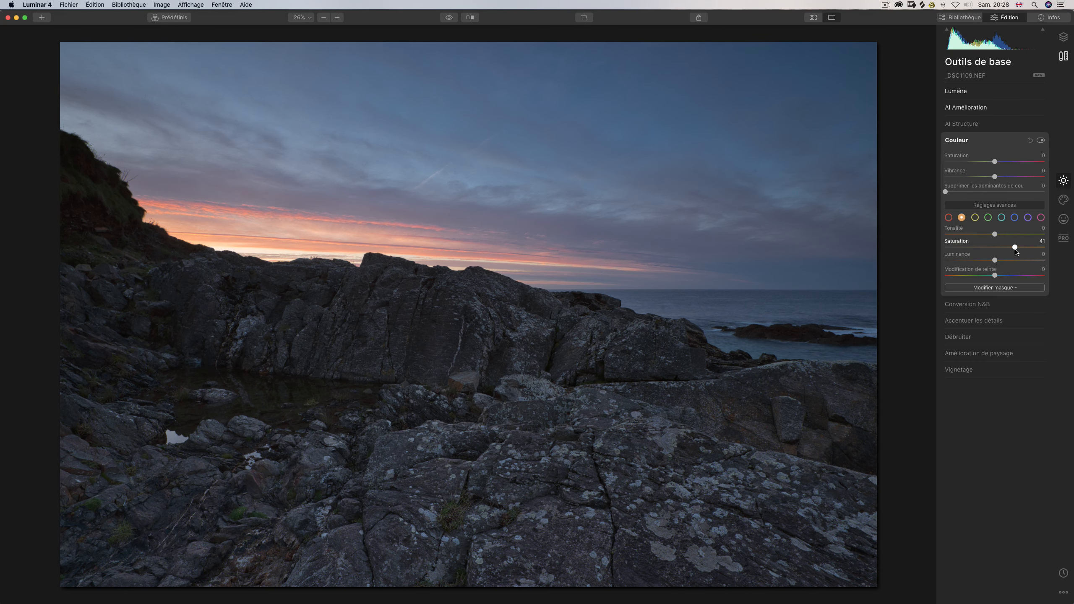
click(995, 260)
mouse_move(1016, 250)
mouse_down()
mouse_move(988, 262)
mouse_move(1020, 262)
mouse_move(989, 260)
mouse_up()
Try a different luminance for the yellow tones and reset it to 0.
click(977, 219)
drag(995, 260, 1026, 258)
double_click(997, 259)
Compare the photo with and without the colour adjustments.
click(1043, 142)
click(1042, 142)
click(1041, 141)
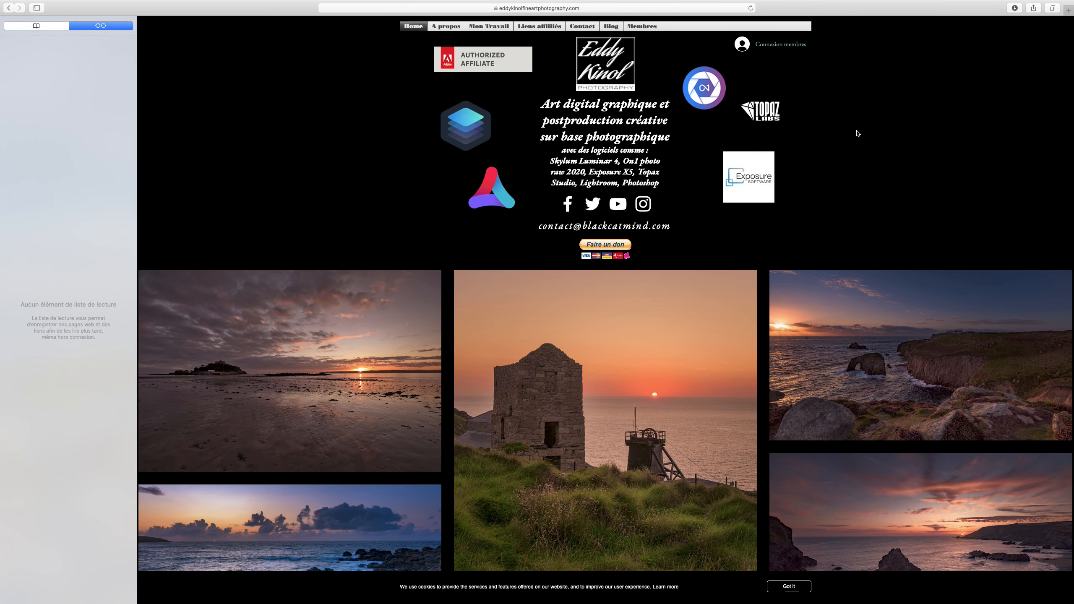
In the browser, look through the photography website's affiliate links page and return to its home page.
click(536, 27)
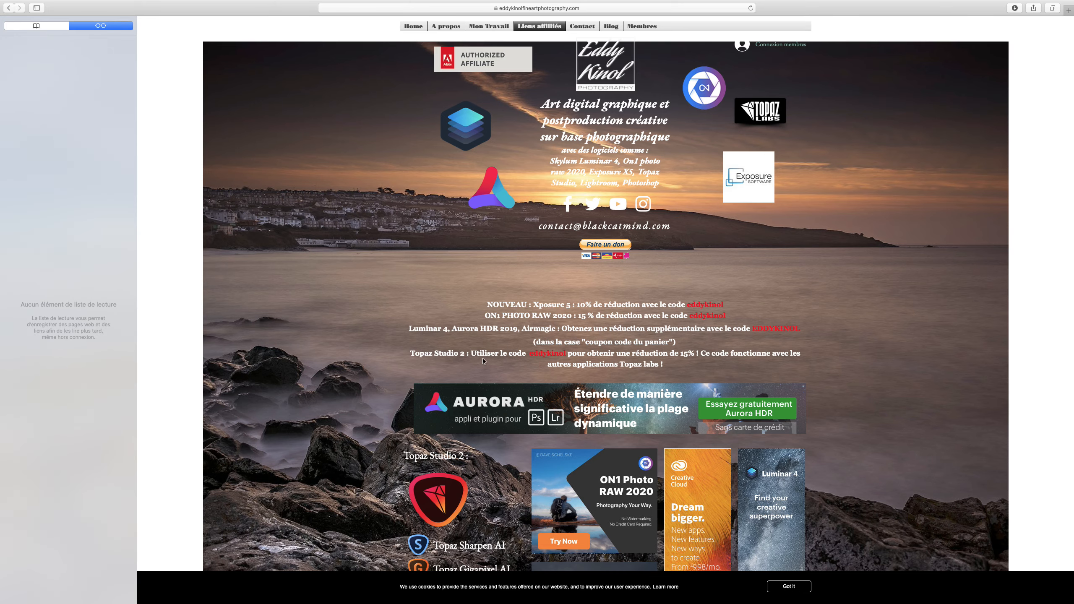
scroll(571, 356, down, 3)
scroll(571, 357, down, 3)
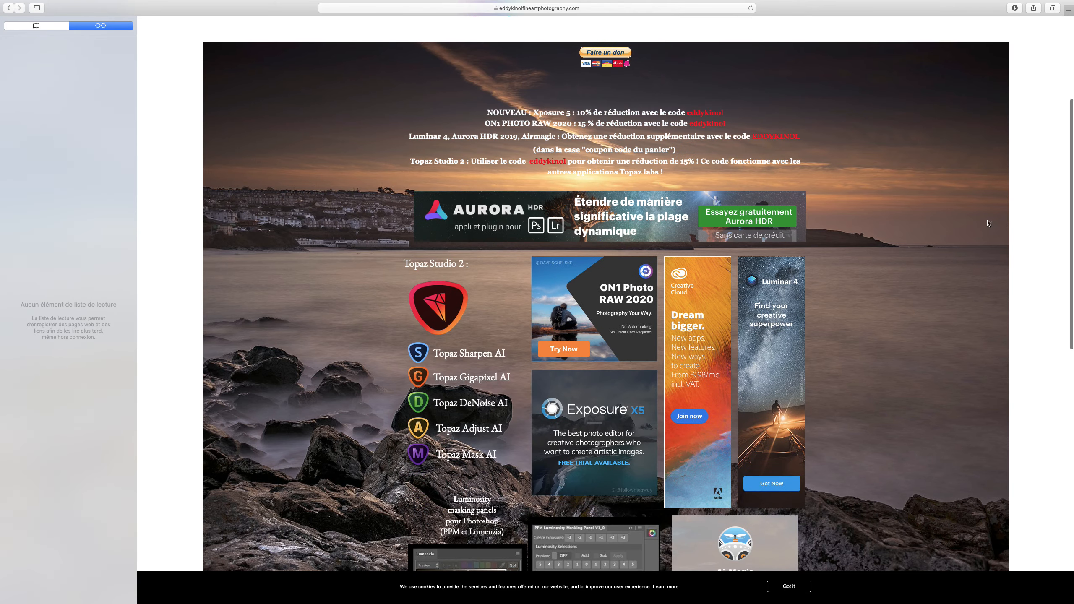
scroll(716, 474, down, 5)
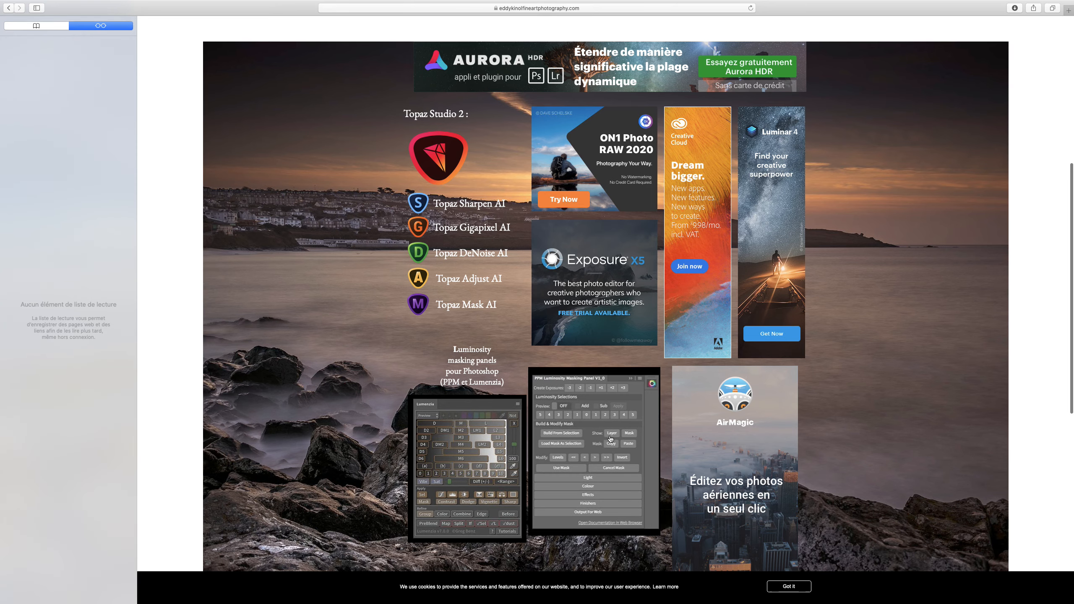
scroll(614, 420, up, 10)
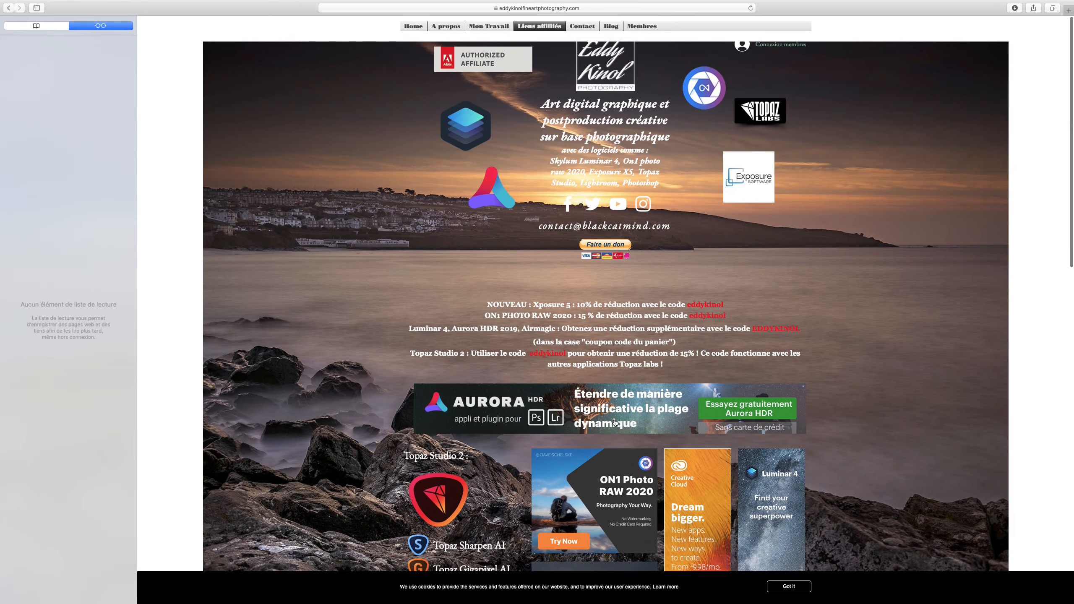
click(414, 26)
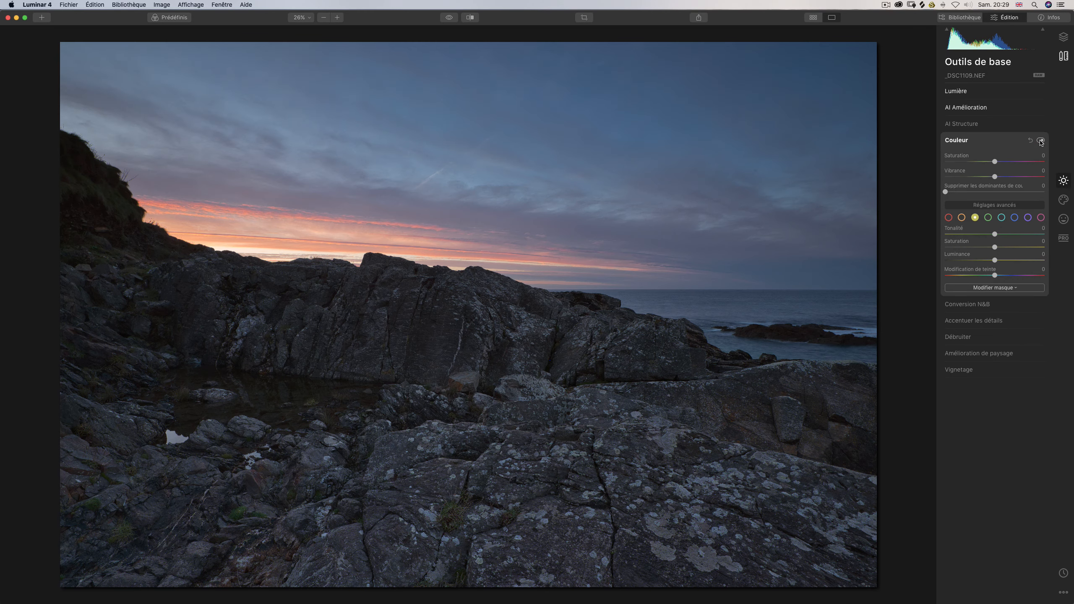
Back in Luminar 4, compare the sunset sky before and after the colour adjustments, leaving them enabled.
click(1040, 141)
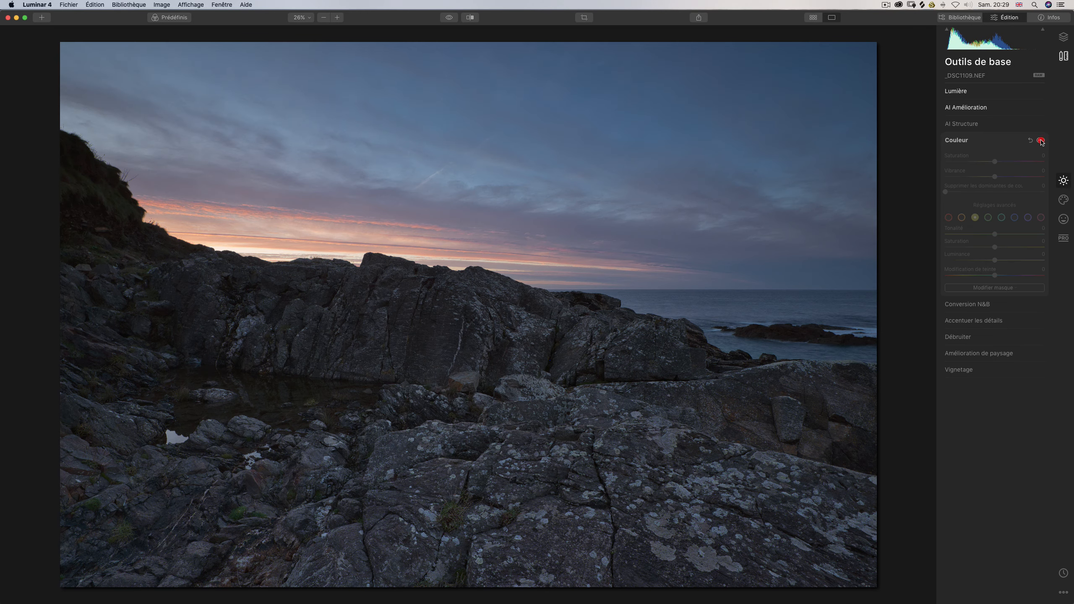
click(1041, 141)
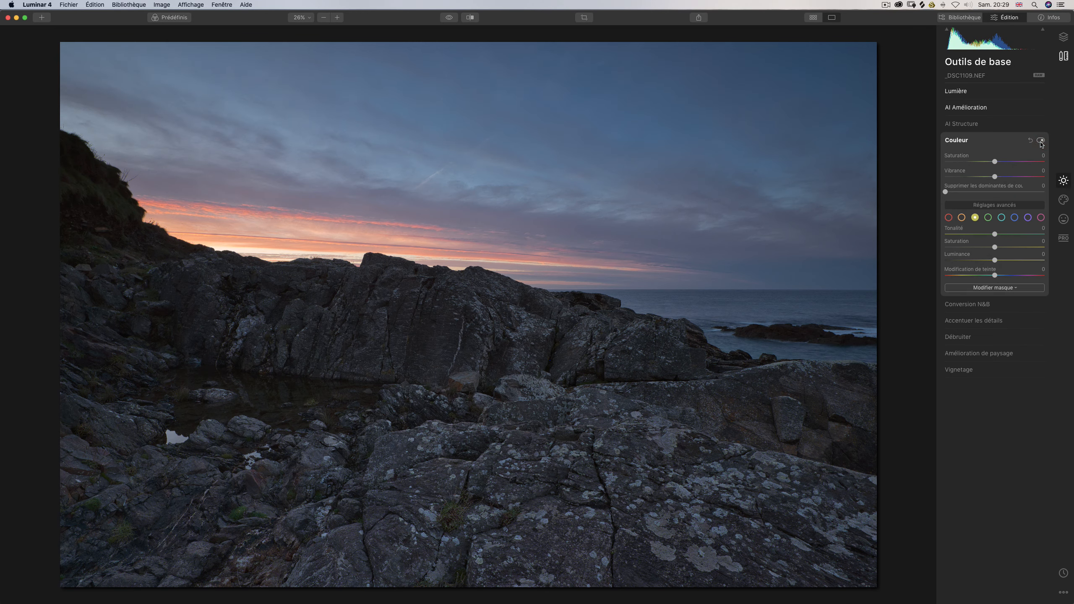
click(1040, 141)
click(1040, 140)
Set the AI sky enhancer (Embellisseur de ciel IA) to 39.
click(955, 108)
drag(946, 145, 1052, 154)
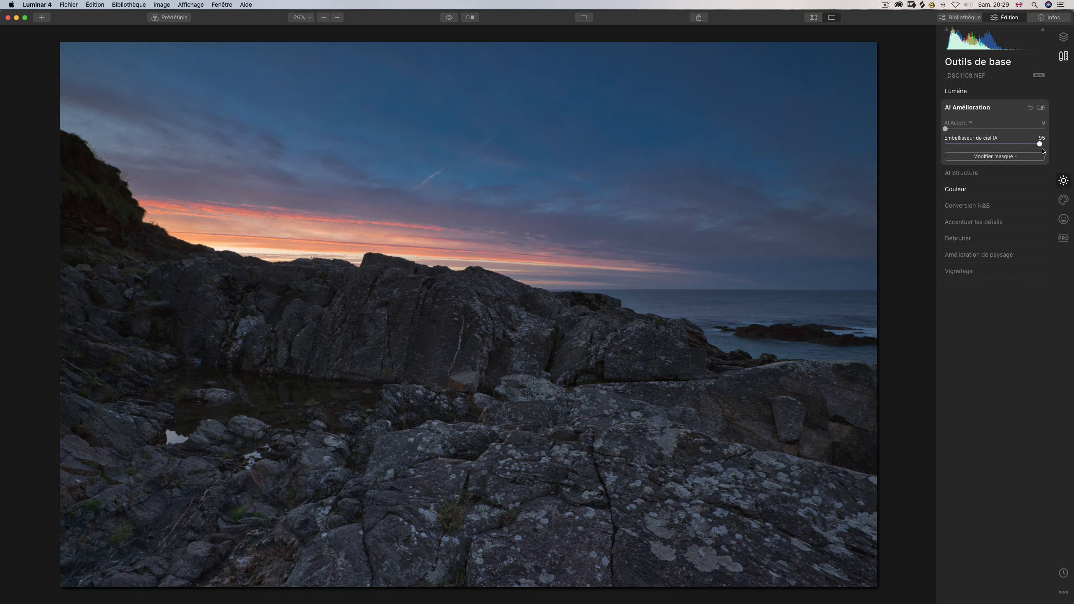
drag(1043, 144, 984, 145)
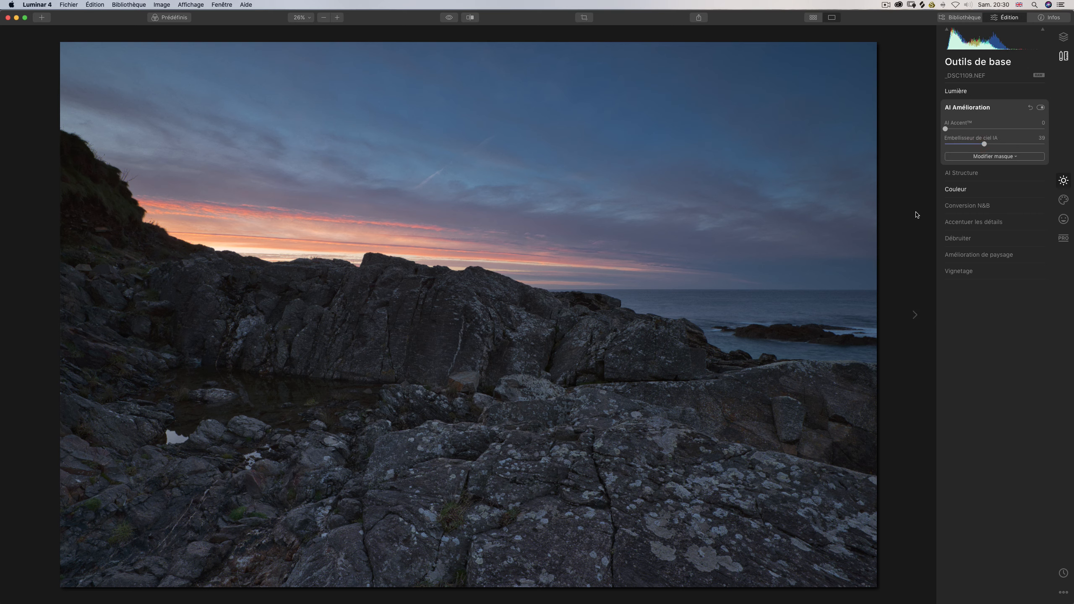
Compare the sky with and without the AI enhancement, leaving the enhancement enabled.
click(1041, 108)
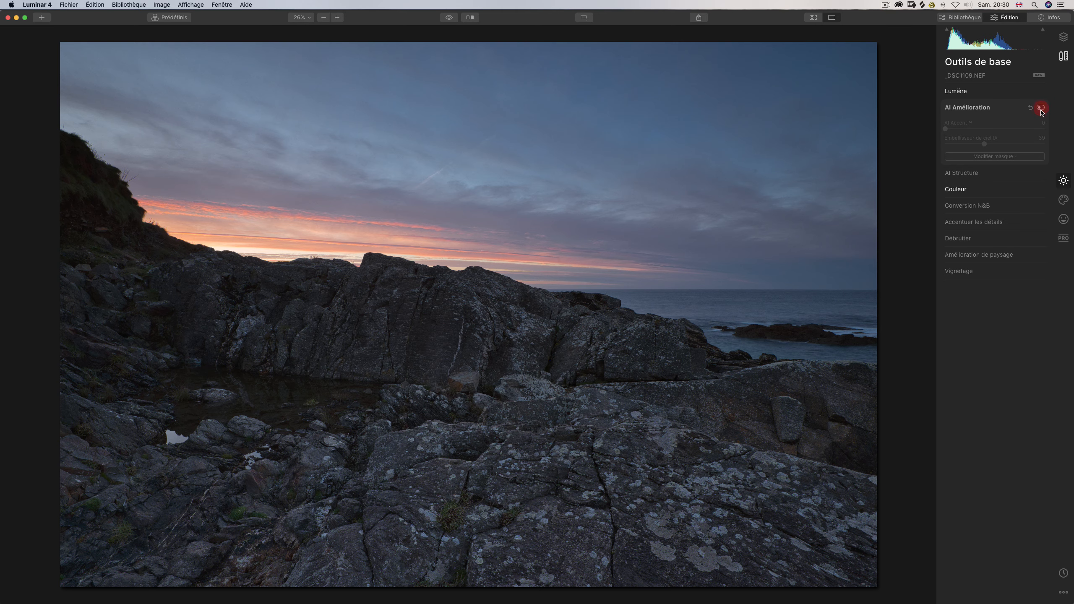
click(1041, 109)
click(1041, 108)
click(1040, 108)
click(1040, 108)
click(1041, 108)
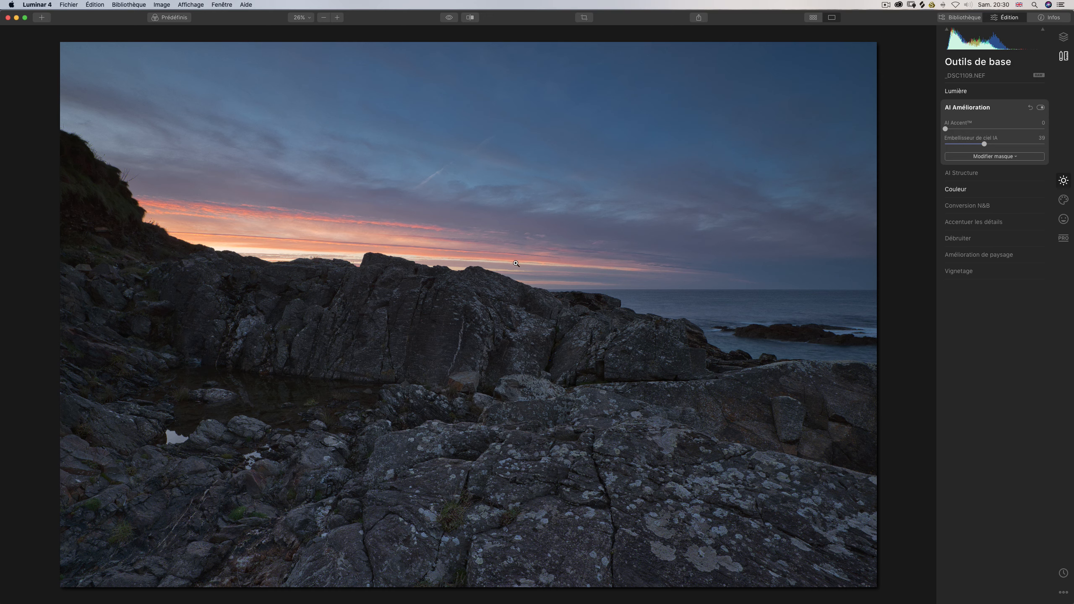
Compare the edited photo with the original several times, leaving the edited version displayed.
click(449, 18)
click(450, 18)
click(451, 19)
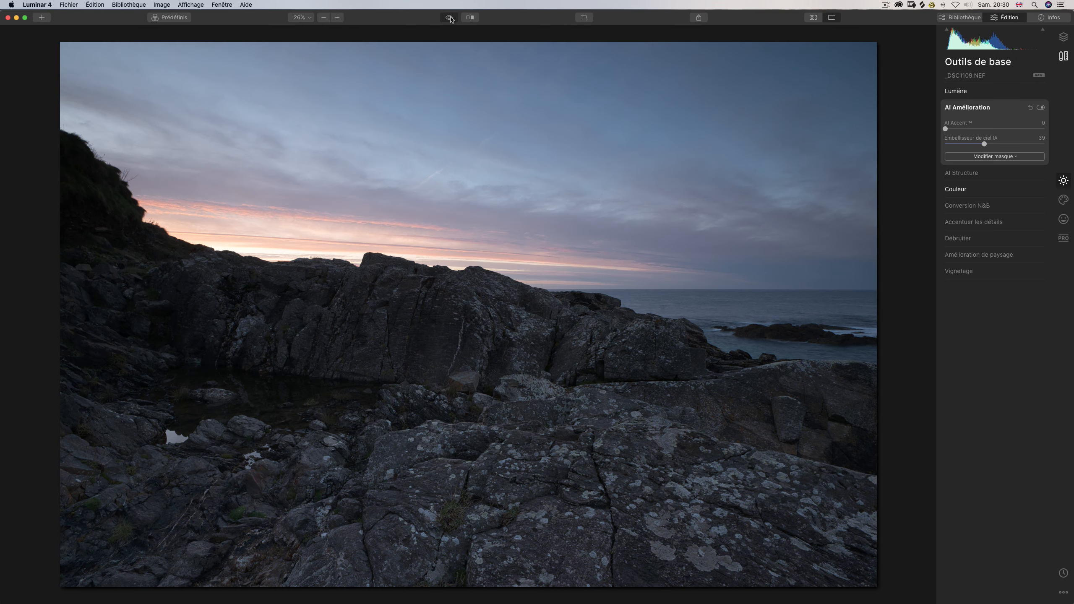
click(450, 19)
click(449, 19)
click(449, 19)
click(449, 20)
click(448, 20)
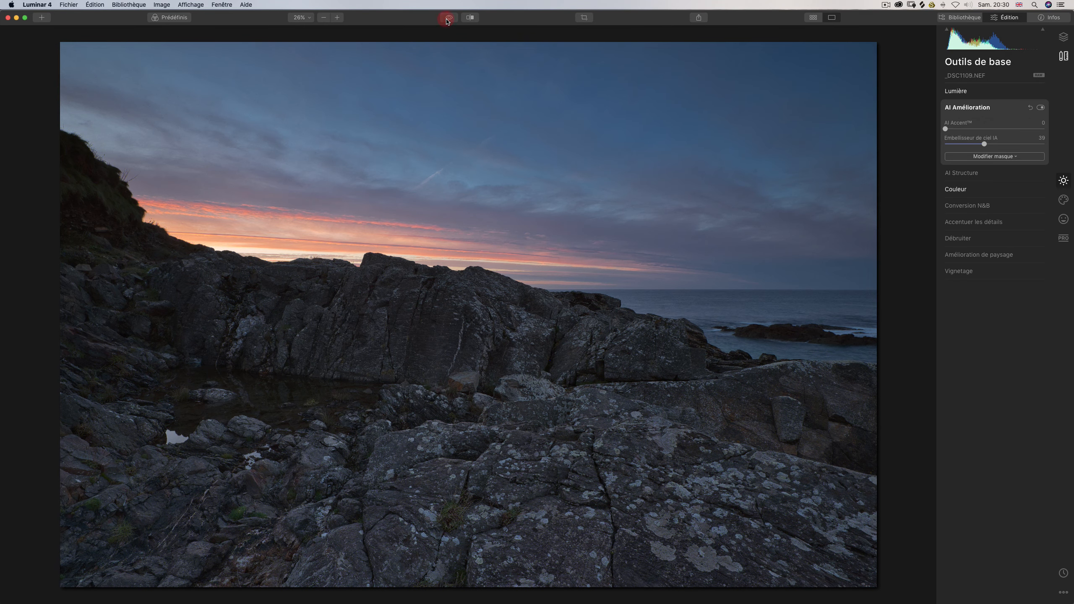
click(448, 20)
click(448, 21)
click(447, 20)
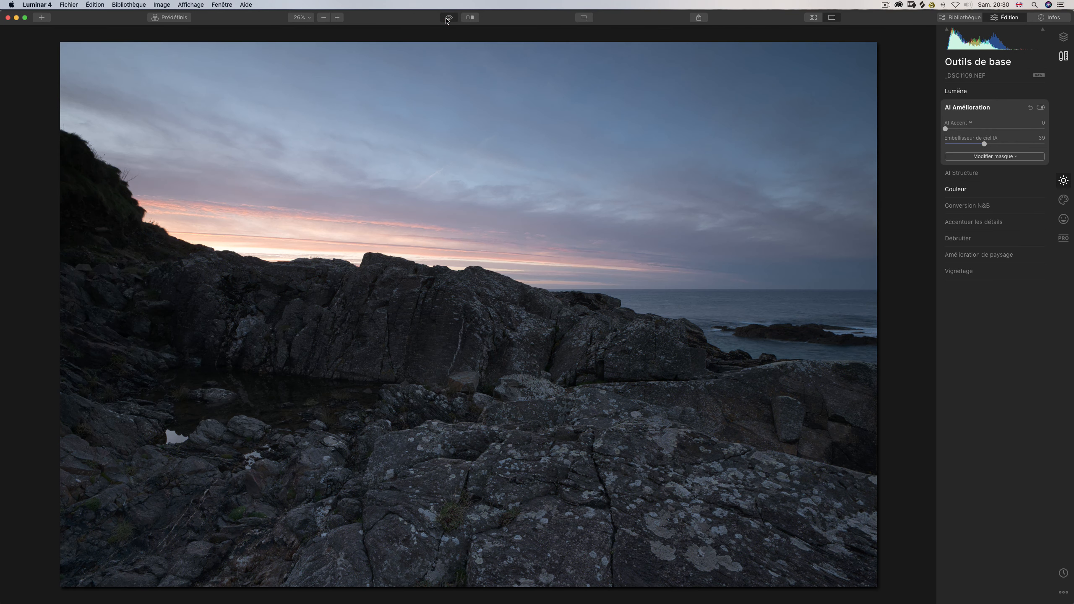
click(447, 20)
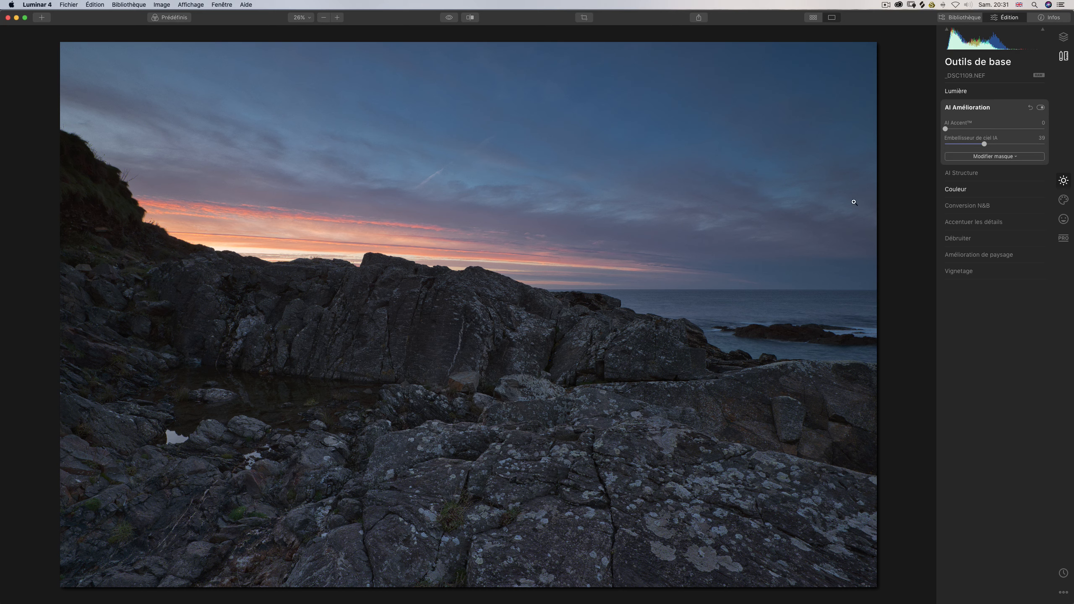
Set the AI Structure amount (Quantité) to 21 and toggle the clipping overlay on the photo.
click(954, 172)
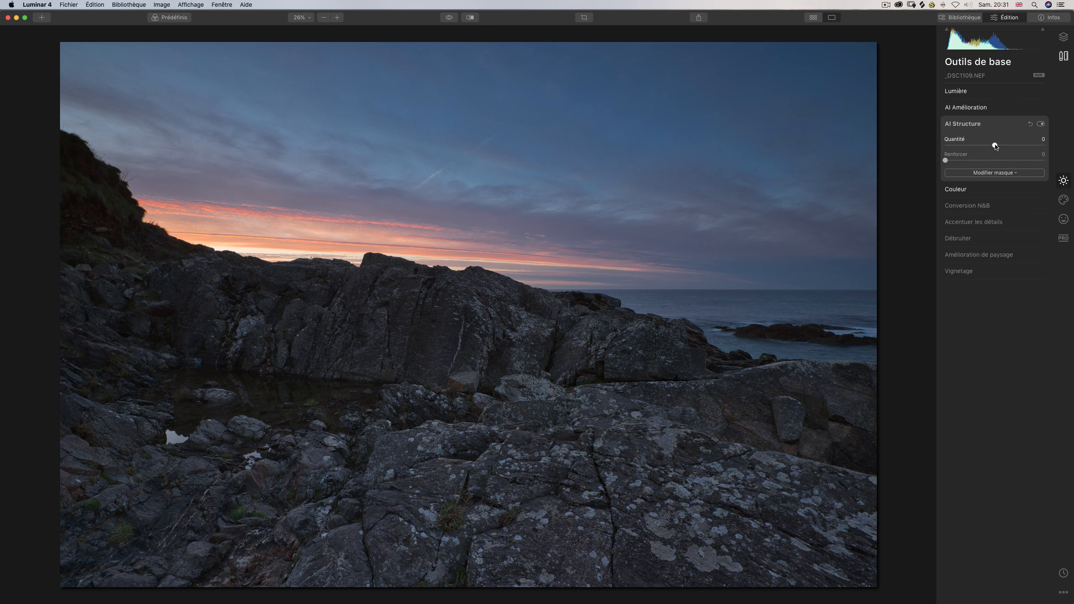
drag(995, 146, 1014, 146)
mouse_move(1013, 148)
mouse_down()
mouse_move(996, 146)
mouse_move(1006, 148)
mouse_up()
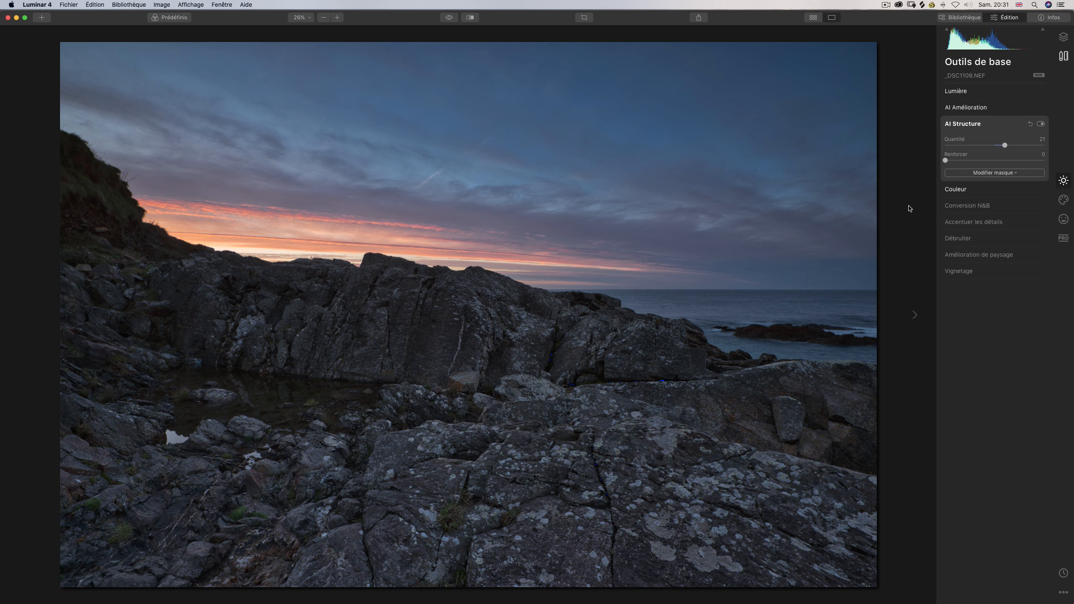
key(j)
Compare the clouds and rocks with and without AI Structure, leaving the adjustment enabled.
click(1041, 124)
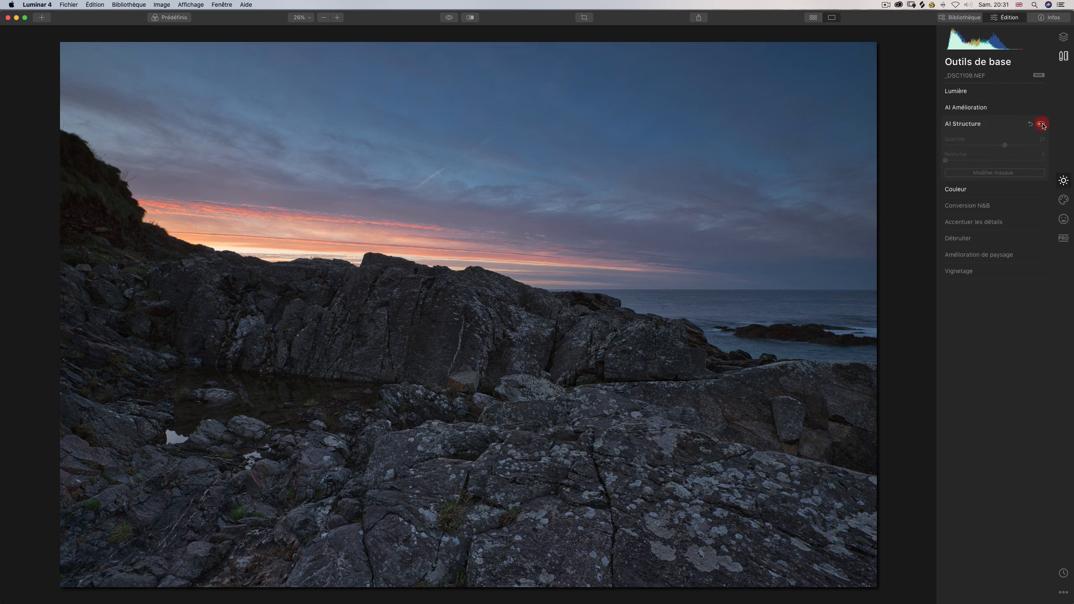
click(1041, 124)
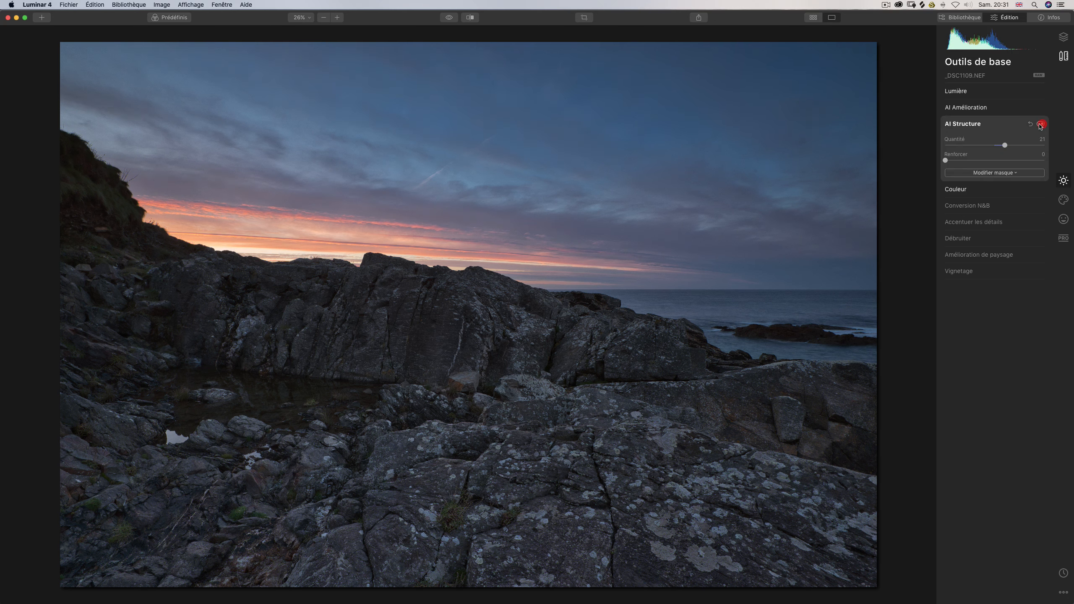
click(1041, 125)
click(1040, 124)
click(1040, 124)
click(1040, 124)
click(1040, 124)
click(1041, 124)
click(1040, 125)
click(1040, 124)
click(1040, 124)
click(1040, 124)
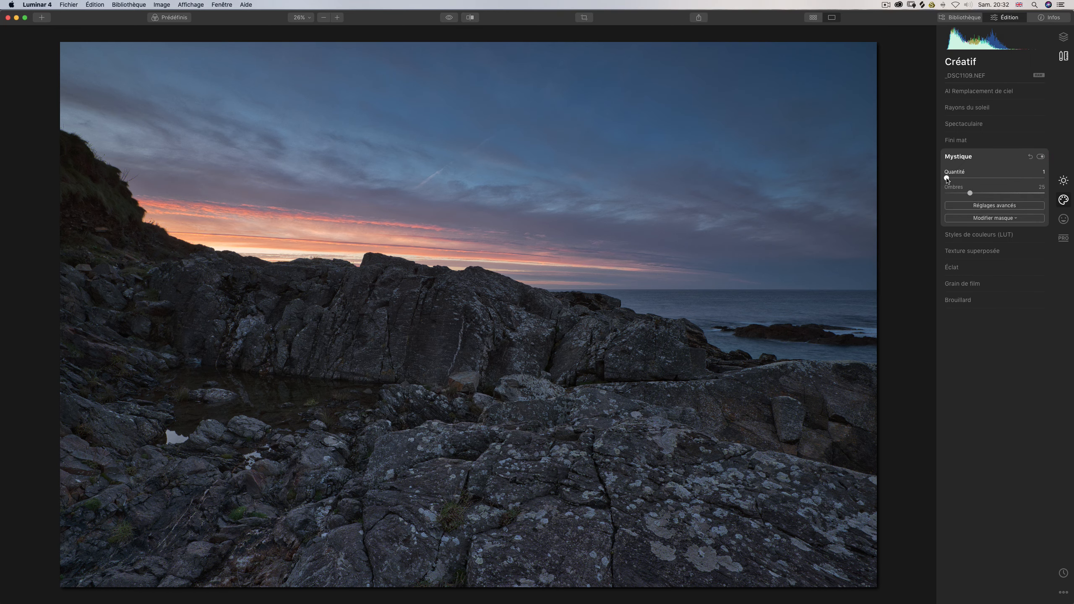
Try the Mystique effect over the whole photo and return its amount (Quantité) to 0.
drag(949, 179, 990, 178)
click(984, 192)
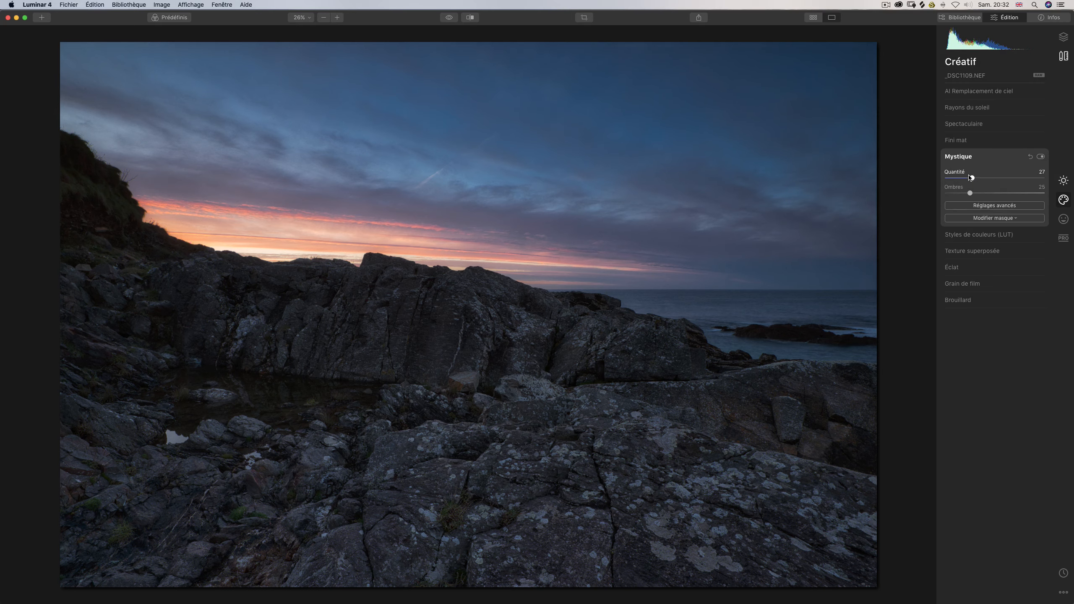
drag(971, 178, 987, 179)
drag(983, 179, 928, 173)
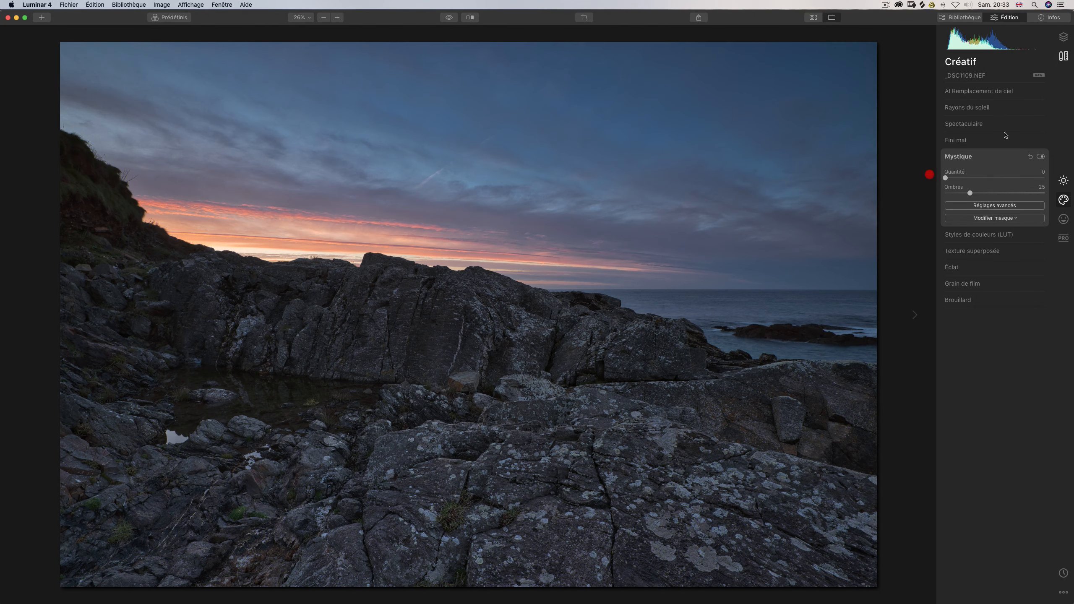
Add a new adjustment layer and apply the EddyK - HIGH-HARD01 preset from the Luminosity V2 panel collection.
click(1063, 39)
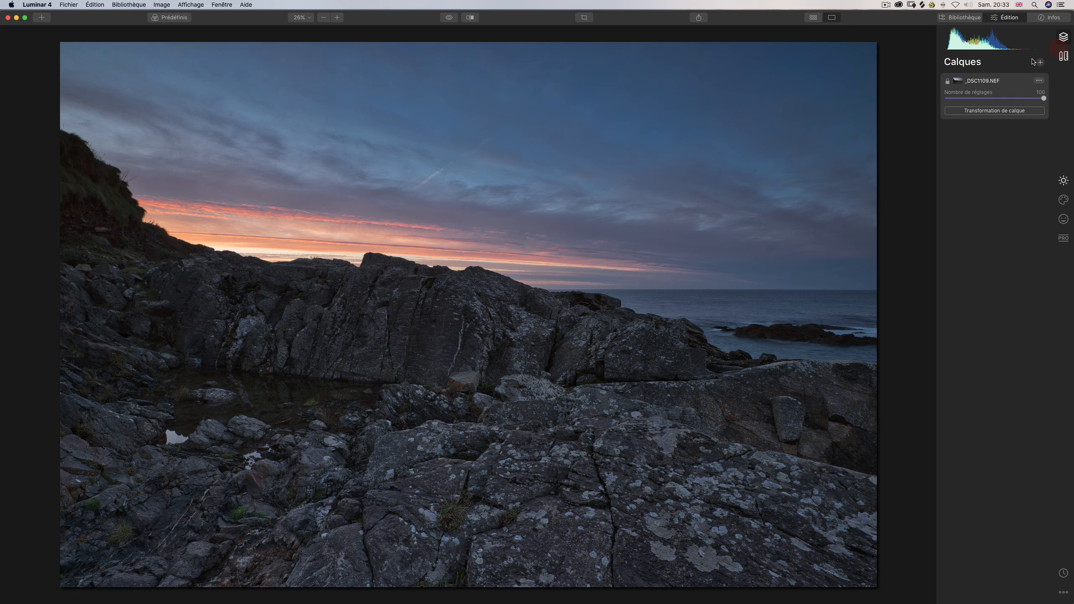
click(1040, 63)
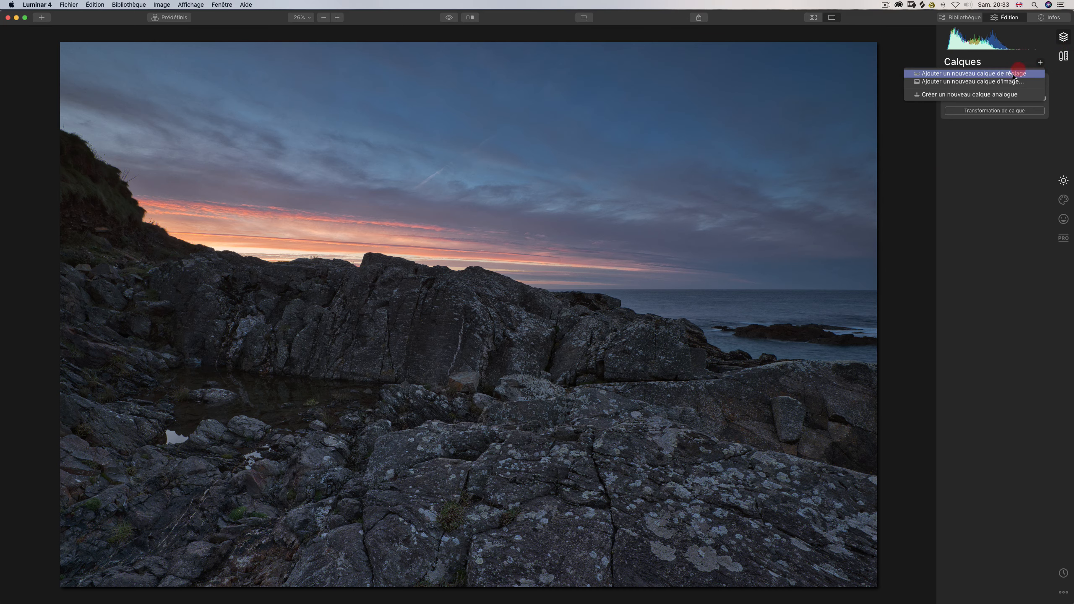
click(1013, 75)
click(170, 17)
click(258, 578)
Lower the adjustment layer's exposure to -0.81 in the Lumière settings to restrict the highlight selection.
click(1063, 181)
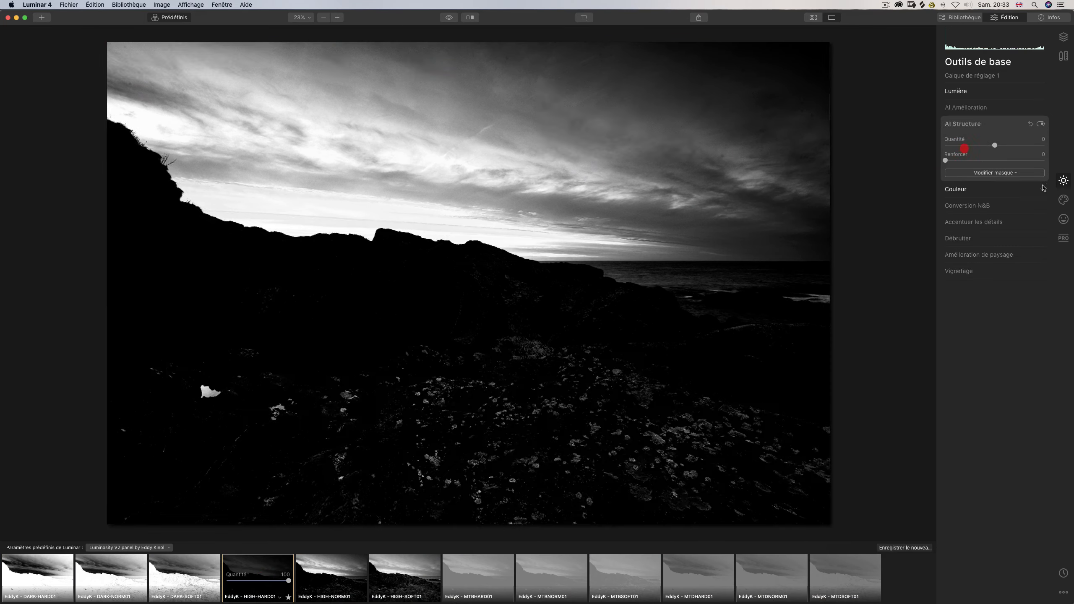
click(969, 91)
mouse_move(995, 168)
mouse_down()
mouse_move(1009, 168)
mouse_move(986, 167)
mouse_up()
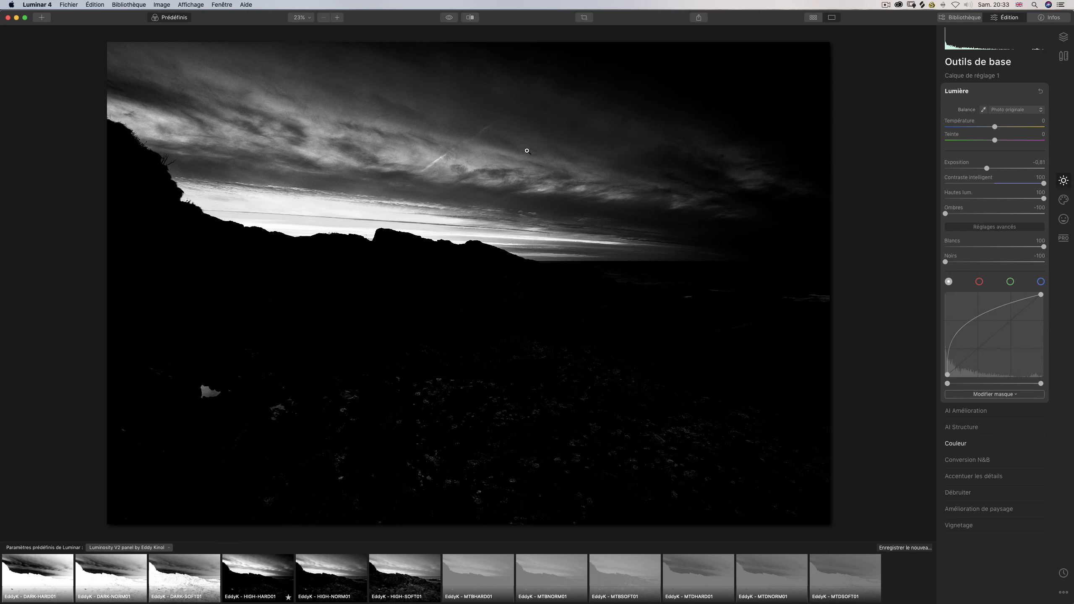
Create a luminosity mask (Luminosité) on the adjustment layer's Lumière filter and copy that mask.
click(973, 395)
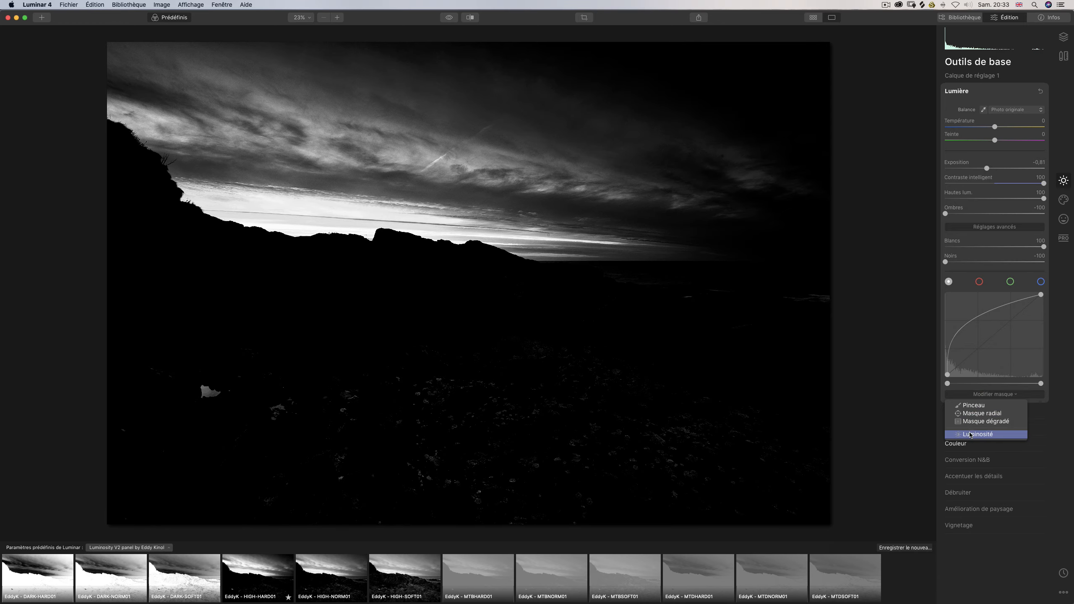
click(970, 435)
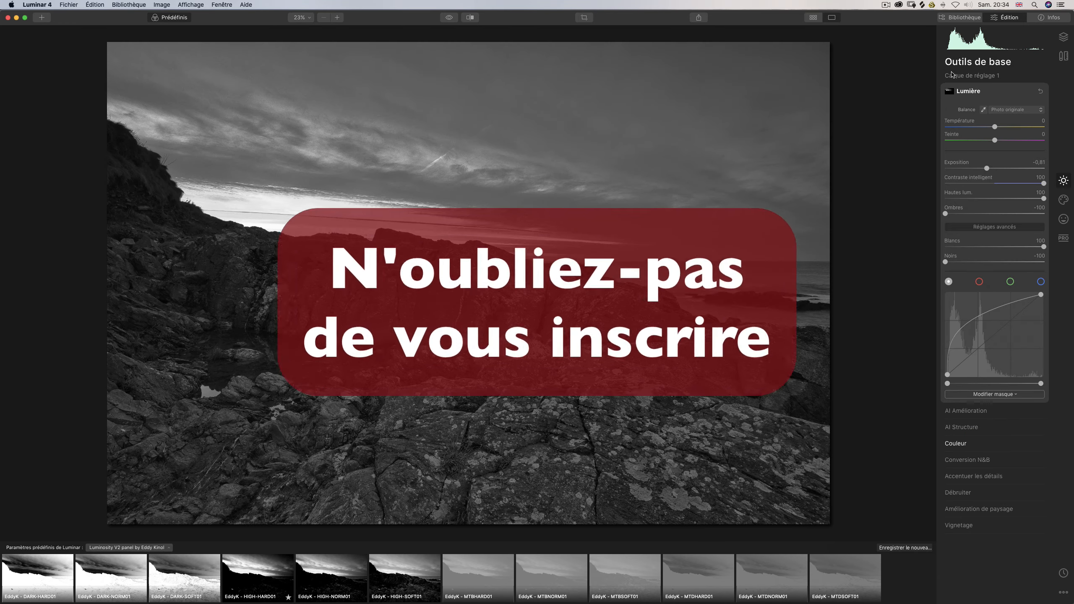
click(950, 91)
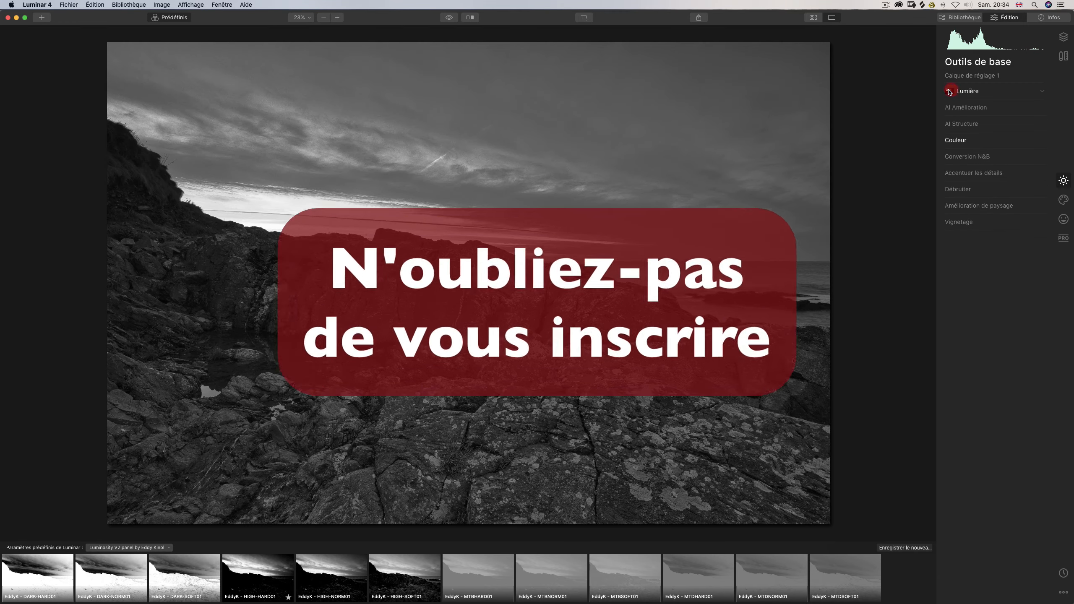
click(917, 125)
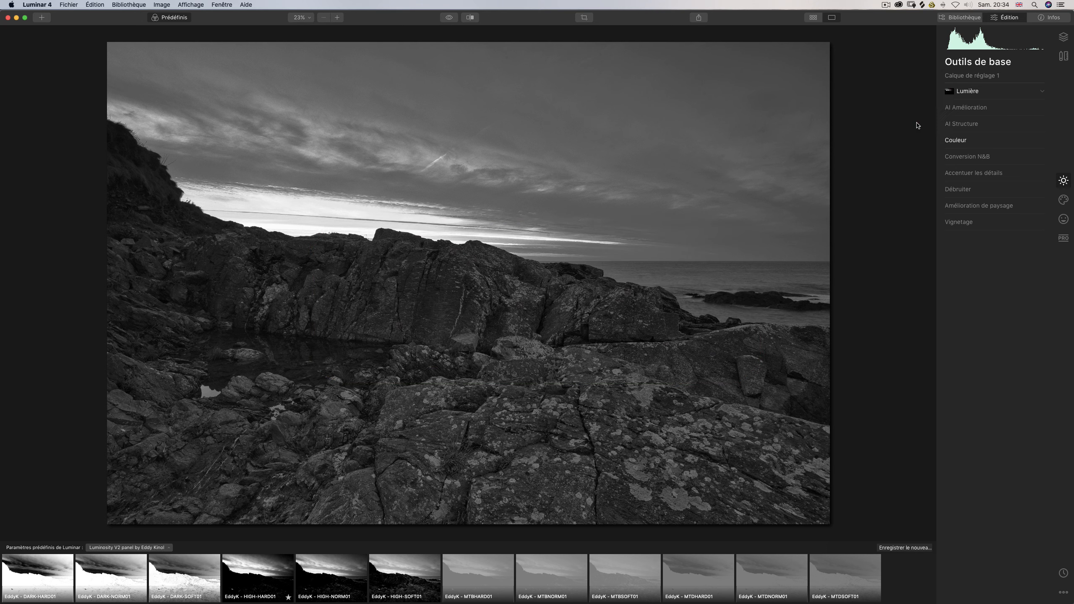
Delete the adjustment layer, keeping only the _DSC1109.NEF base layer.
click(1064, 38)
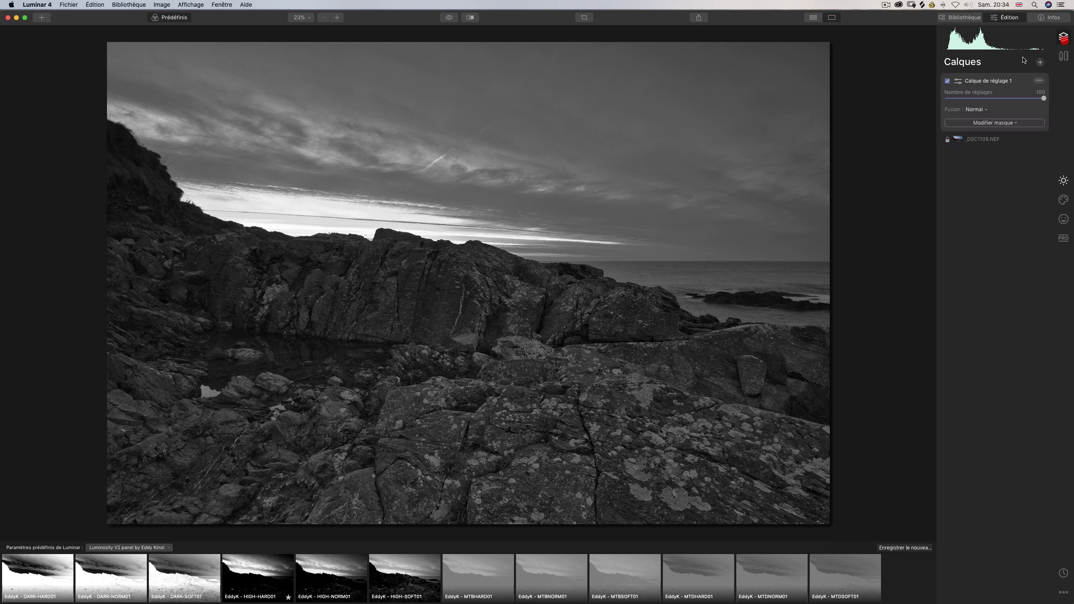
click(999, 123)
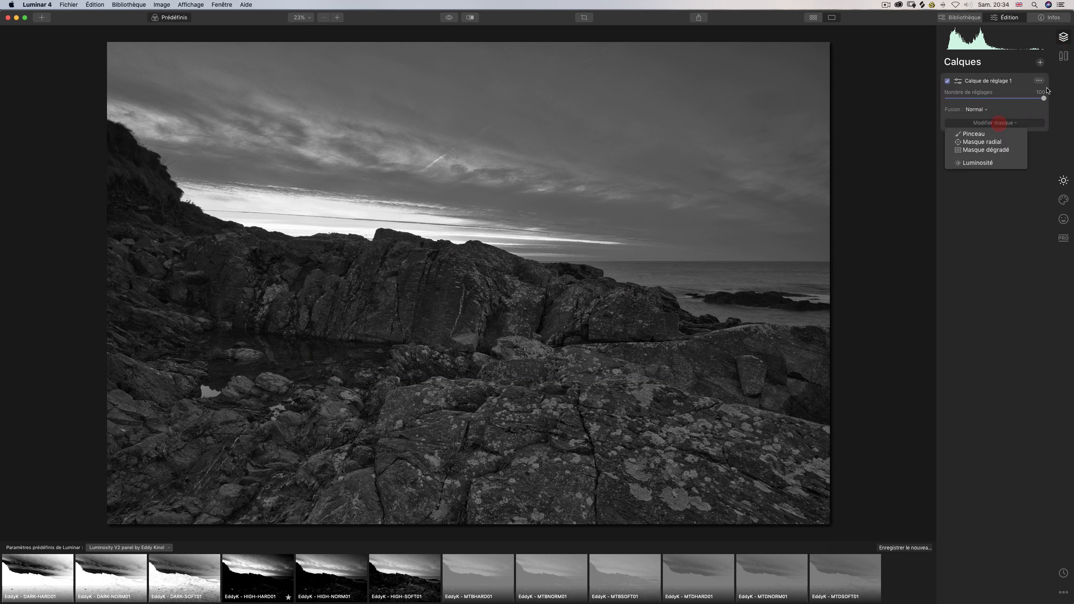
click(1039, 82)
click(1035, 84)
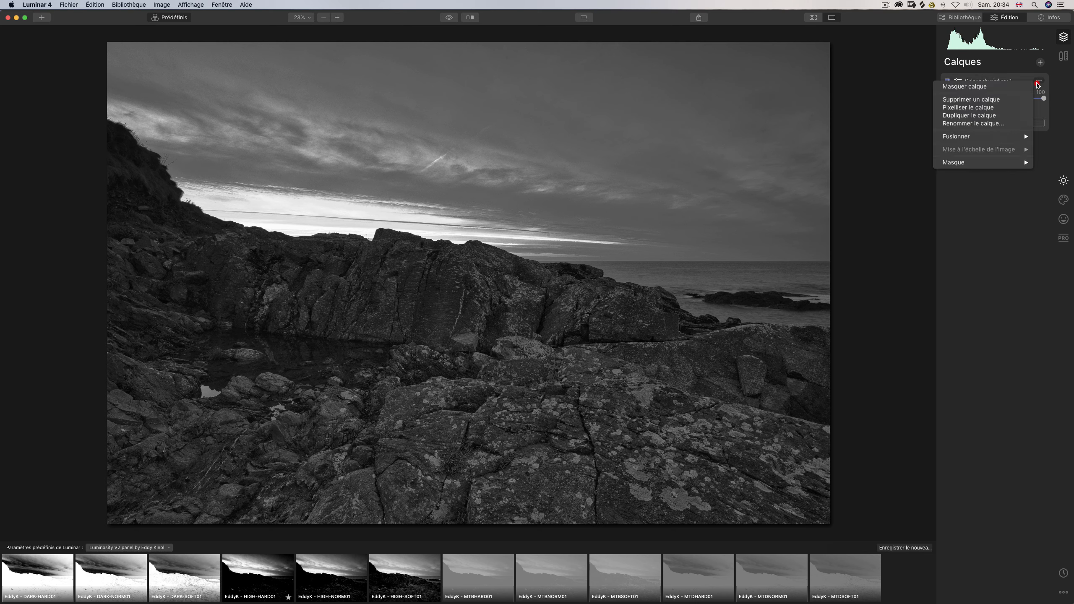
click(985, 100)
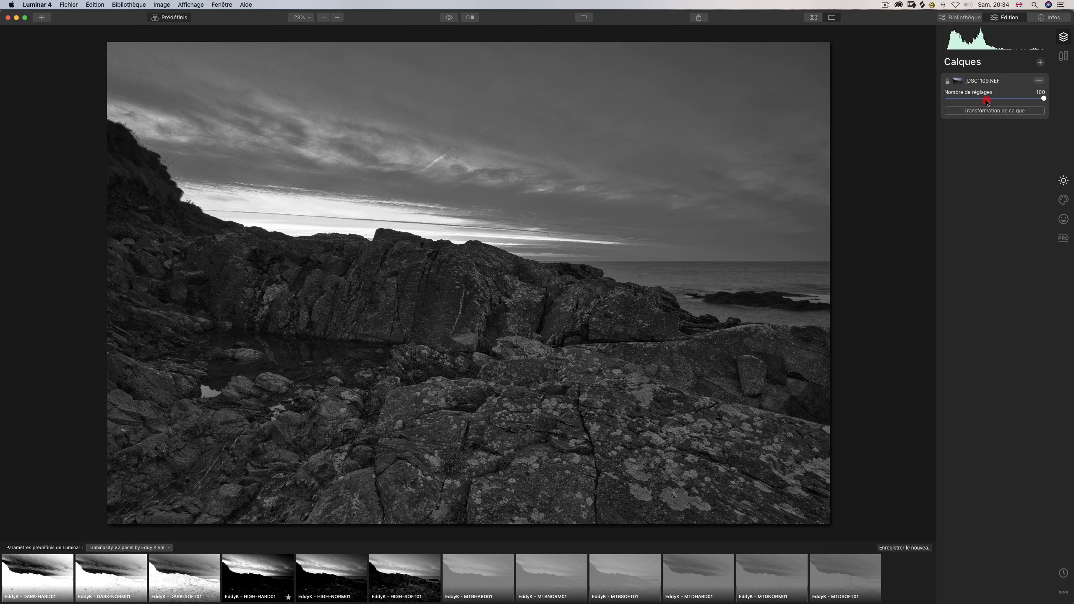
Start a brush mask on the base layer's Mystique effect and paste the copied luminosity mask into it.
click(1068, 198)
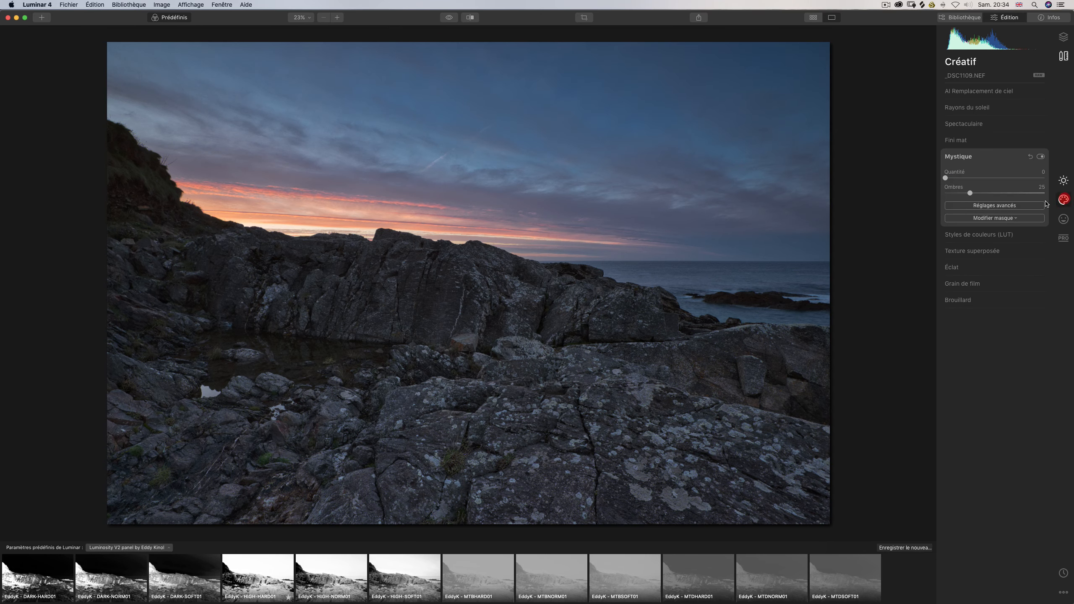
click(986, 218)
click(975, 230)
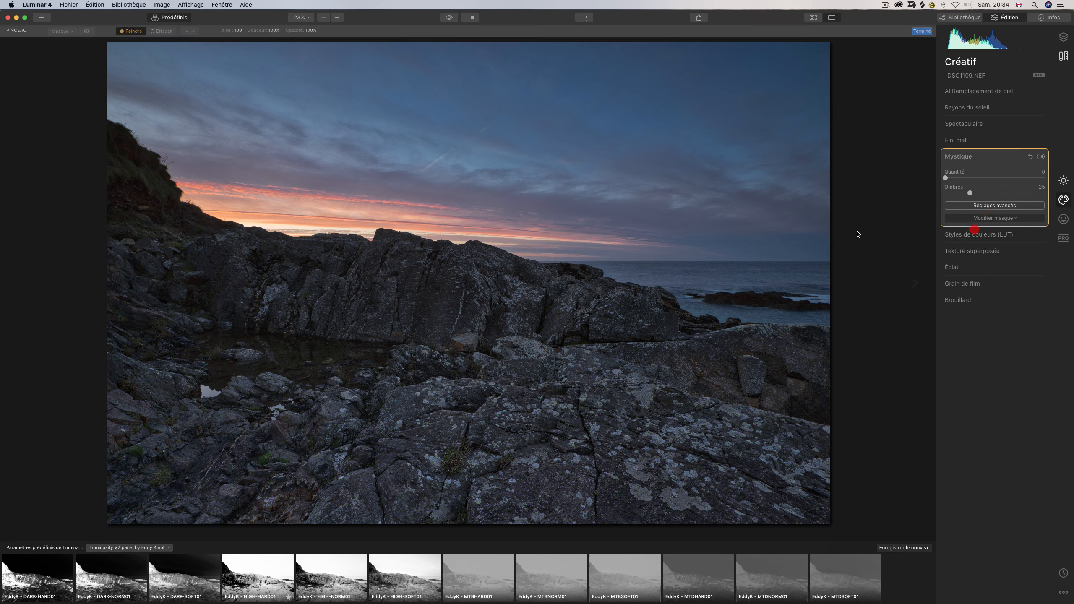
click(470, 215)
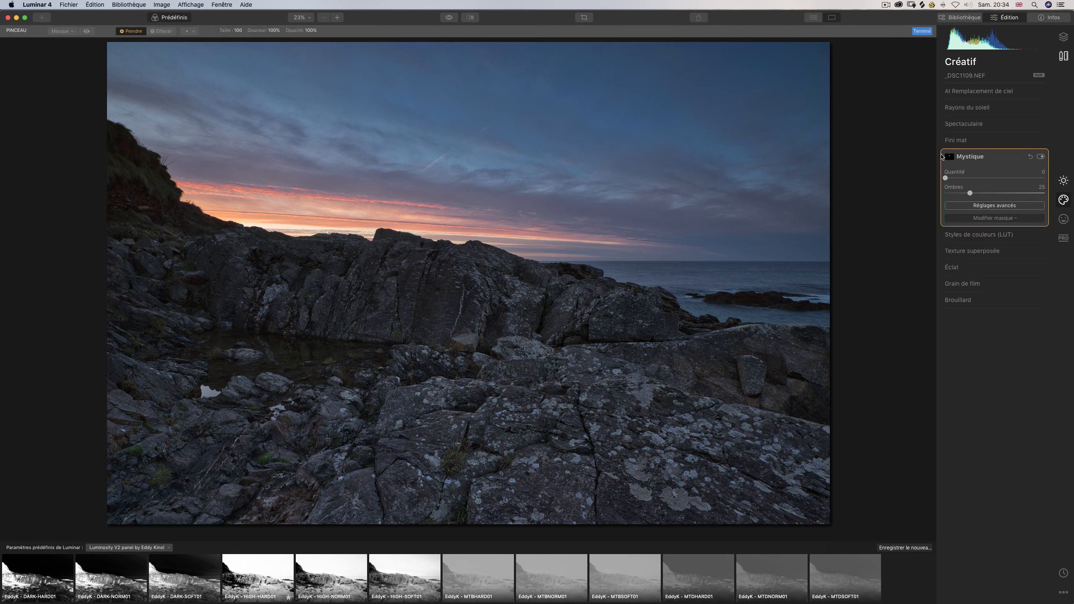
click(947, 159)
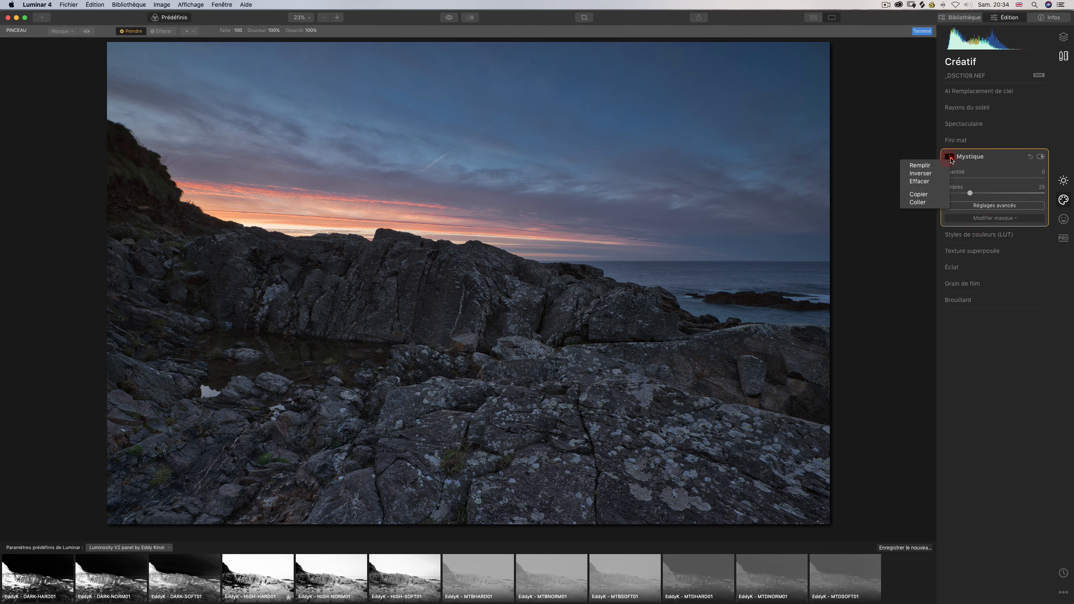
click(914, 203)
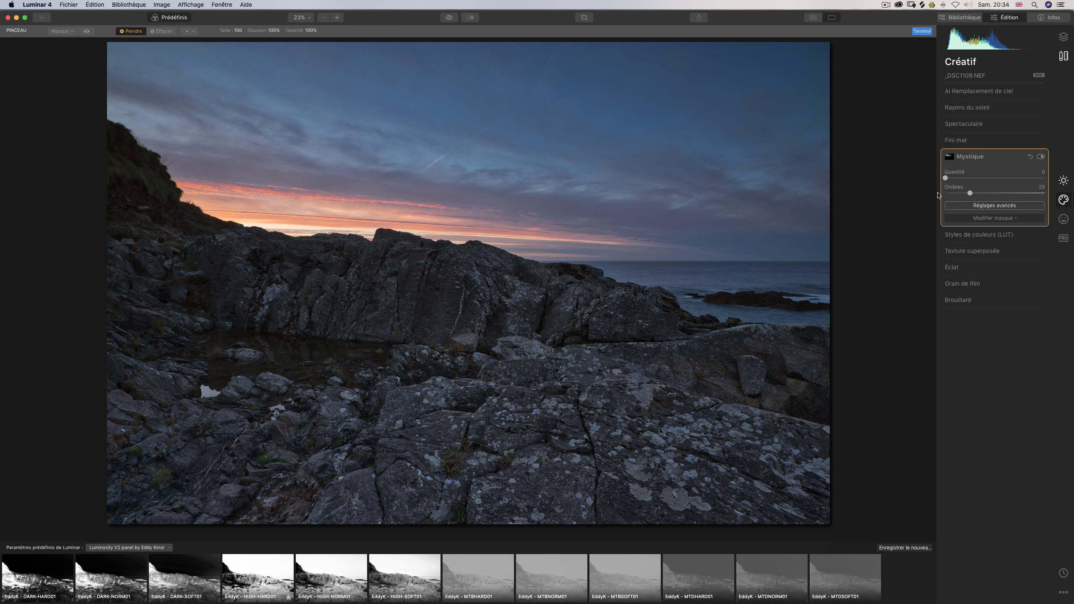
Set the masked Mystique effect's amount (Quantité) to 28 and its smoothing (Lissage) to -16.
mouse_move(946, 178)
mouse_down()
mouse_move(1032, 181)
mouse_move(973, 181)
mouse_move(1017, 183)
mouse_up()
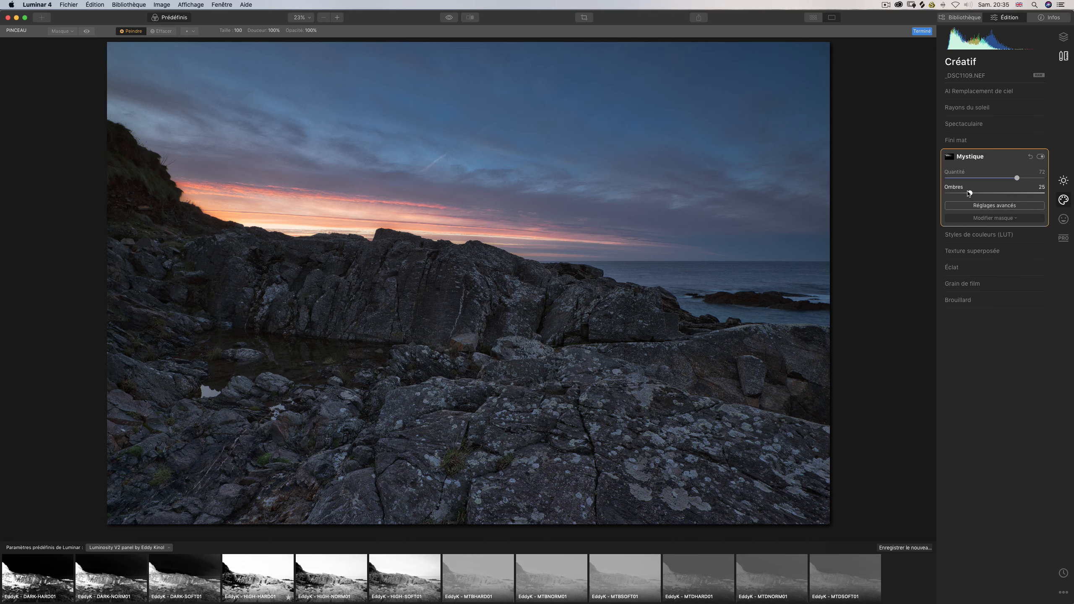
click(974, 206)
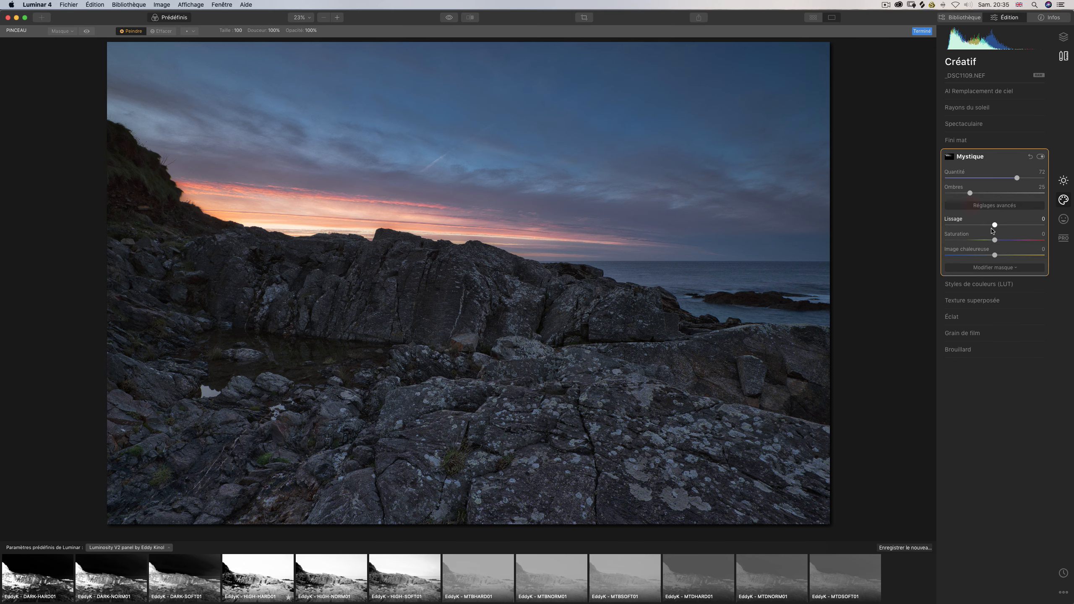
mouse_move(996, 226)
mouse_down()
mouse_move(1033, 226)
mouse_move(973, 226)
mouse_move(1025, 227)
mouse_move(986, 226)
mouse_up()
drag(1008, 178, 968, 186)
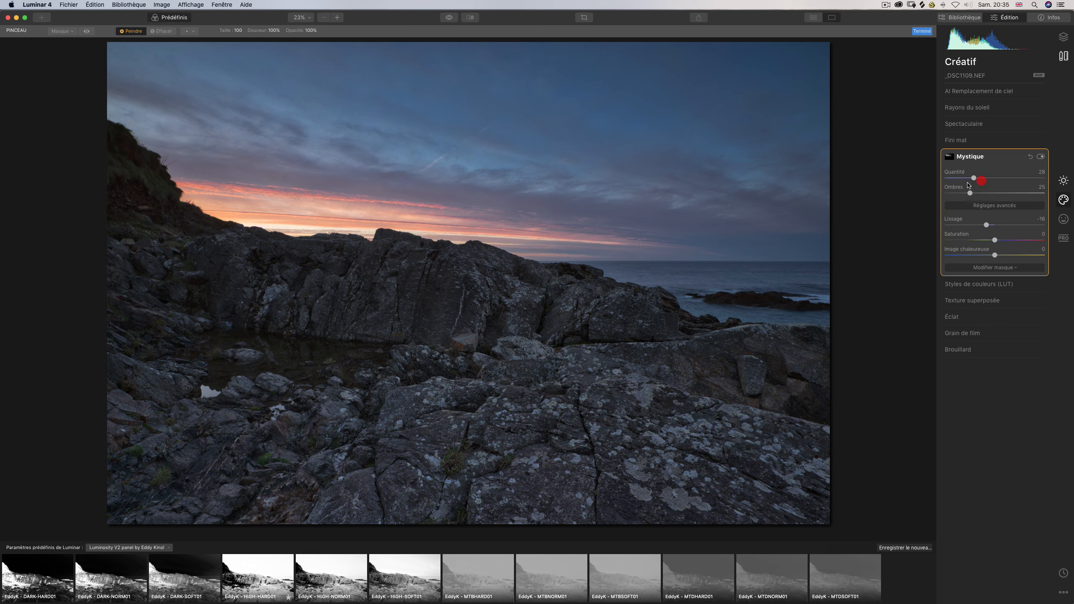